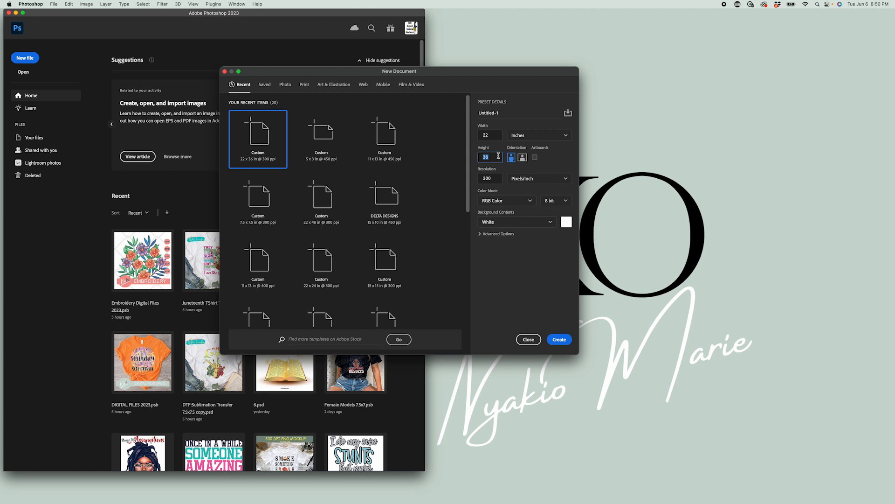
Step: Set the new document's height to 36 inches and its resolution unit to Pixels/Inch
type("12")
key("BackSpace")
type("24")
key("BackSpace")
key("BackSpace")
left_click(510, 180)
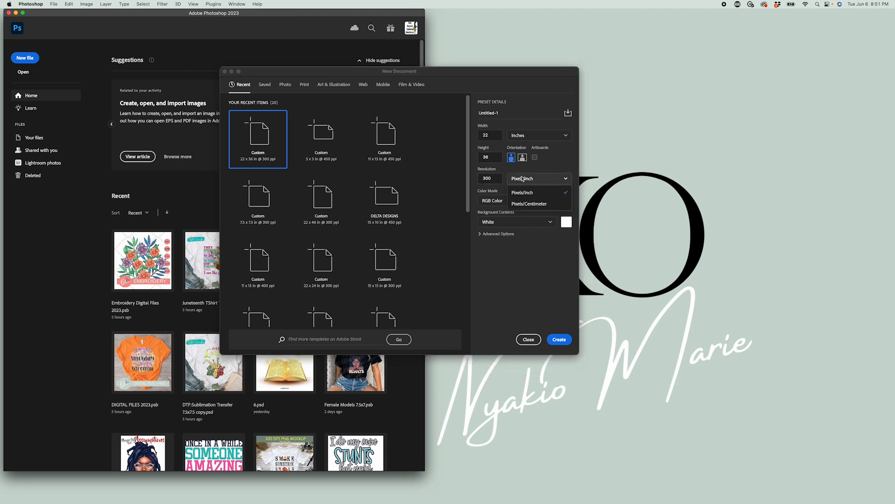
left_click(538, 195)
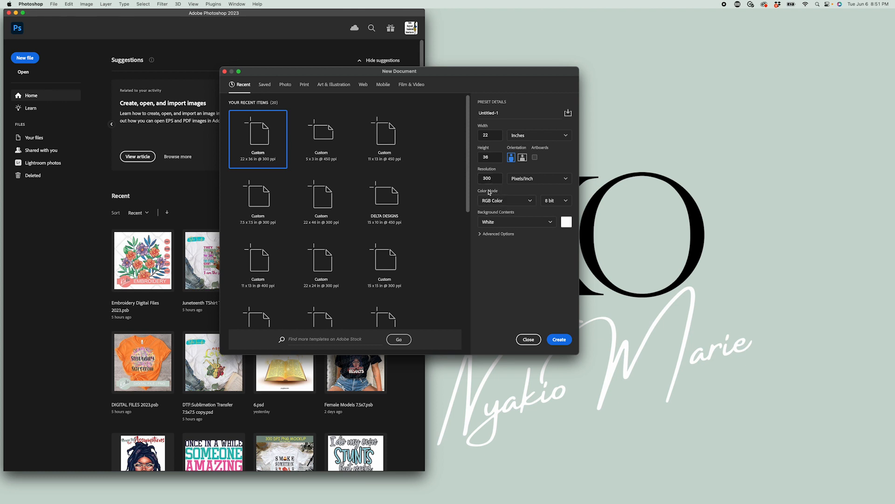
Step: Choose RGB Color as the color mode, create the document, and leave the Crop tool for the Eyedropper
left_click(513, 200)
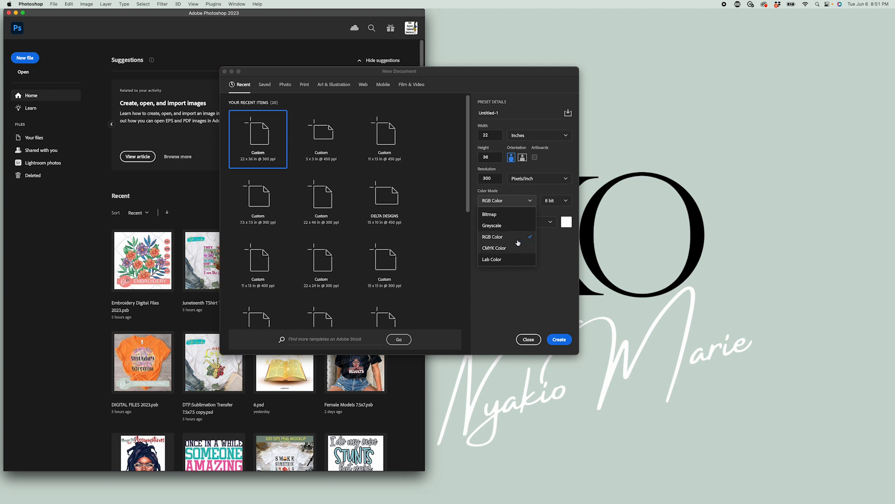
left_click(514, 200)
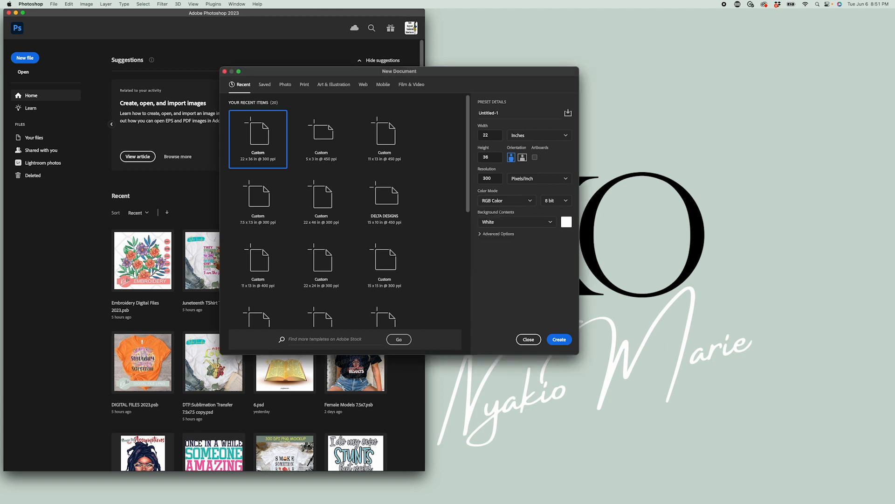
left_click(511, 200)
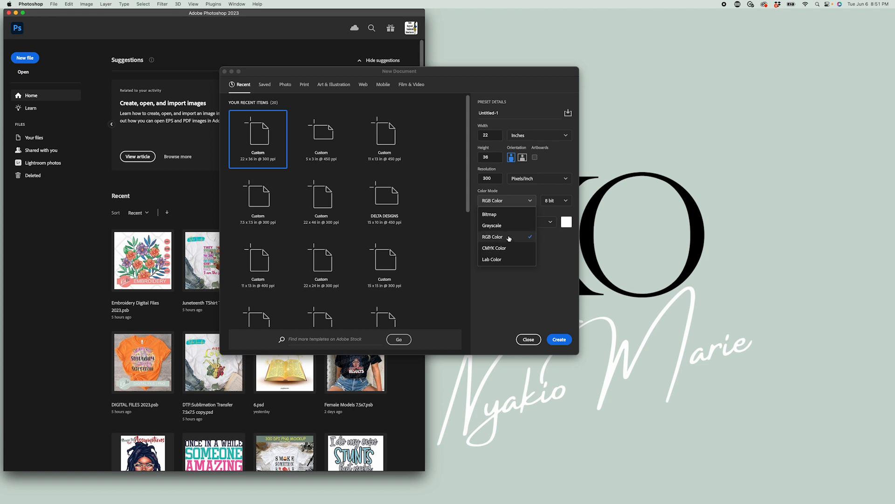
left_click(509, 237)
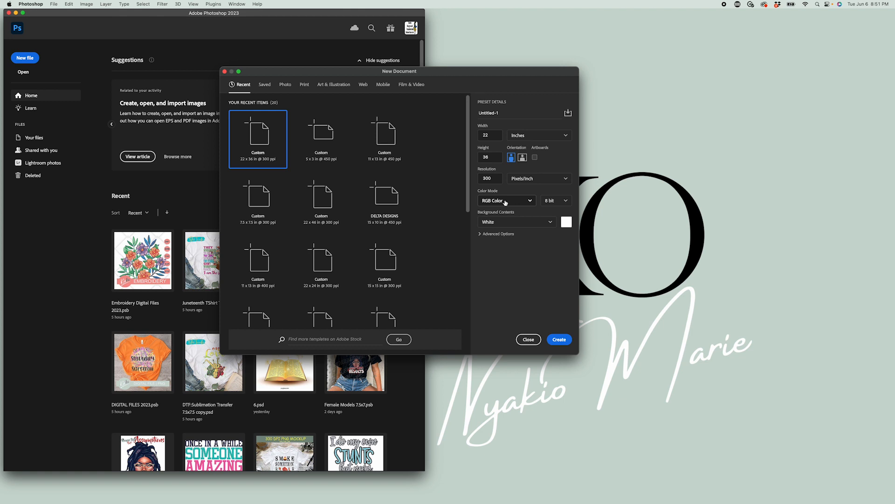
left_click(559, 340)
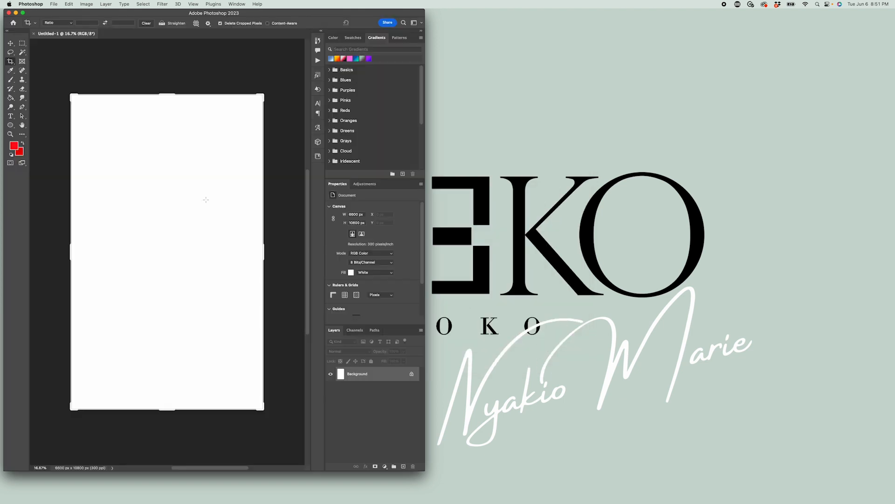
left_click(10, 70)
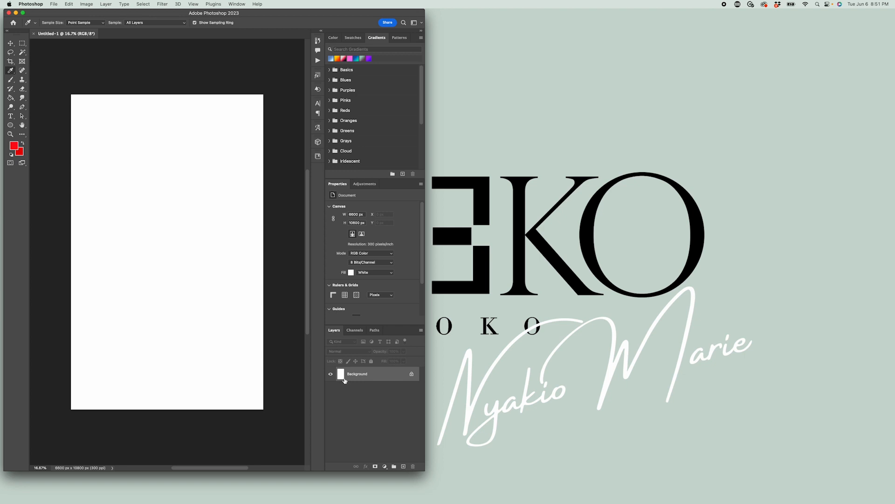
Step: Try to convert the Background into a regular layer, and undo the conversion
right_click(351, 375)
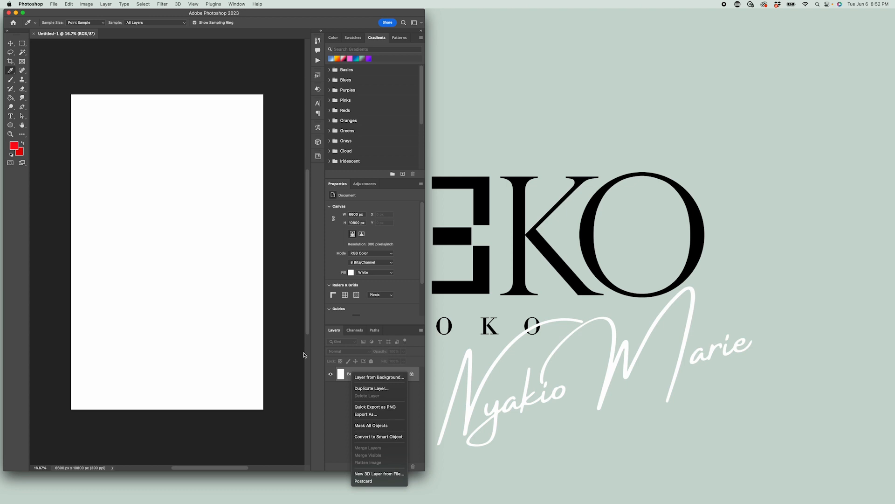
left_click(367, 380)
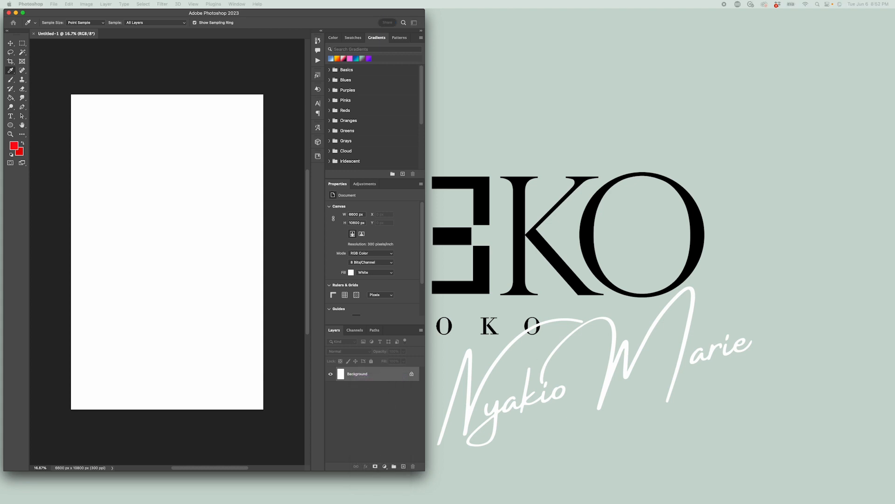
left_click(478, 188)
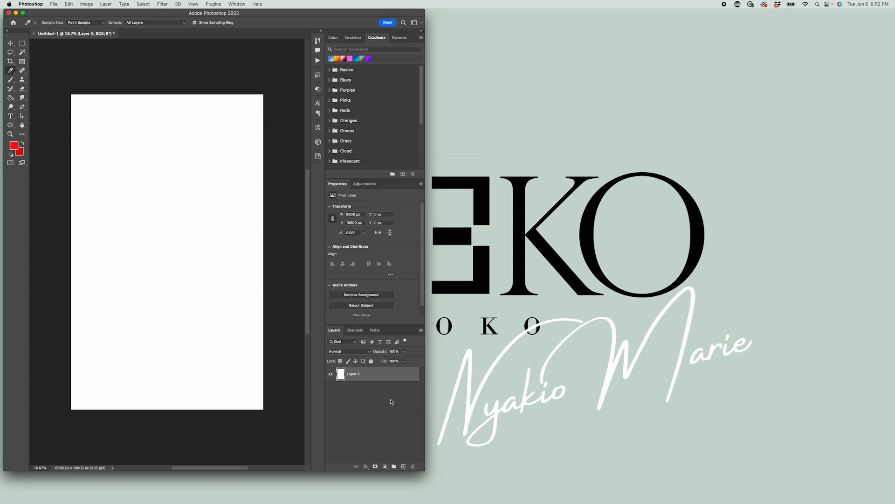
key("super+z")
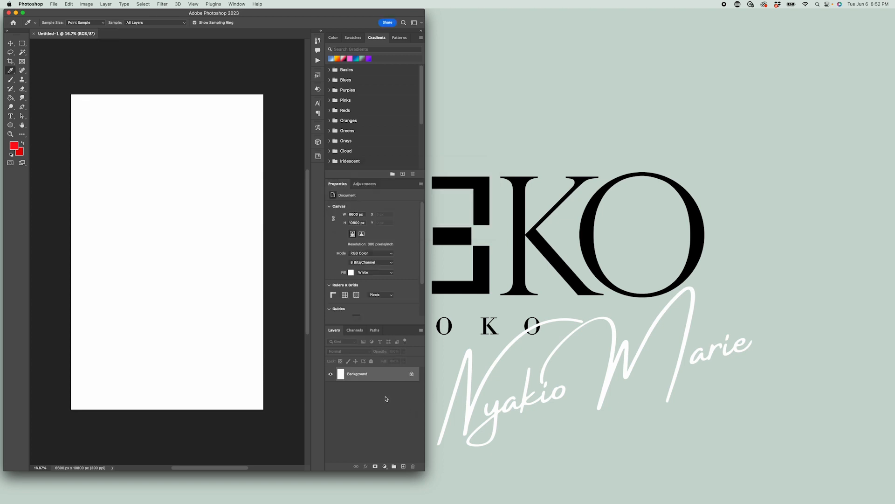
Step: Duplicate the Background layer under the name Background copy
right_click(356, 376)
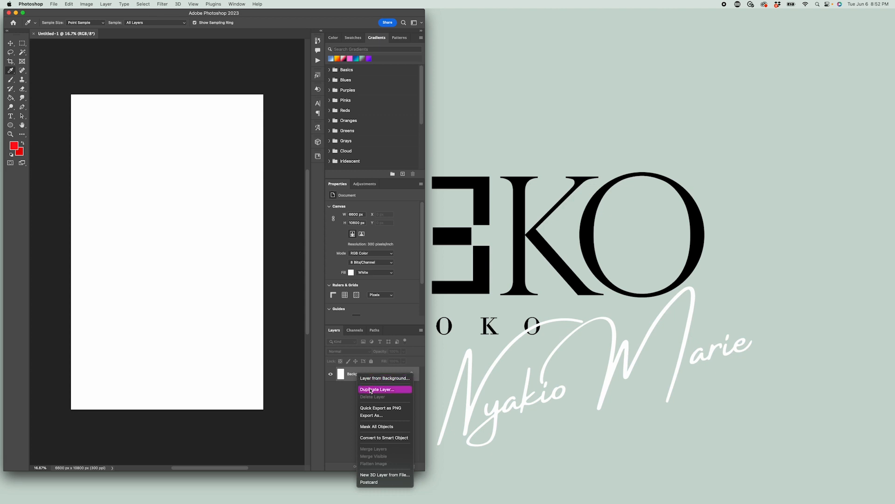
left_click(371, 390)
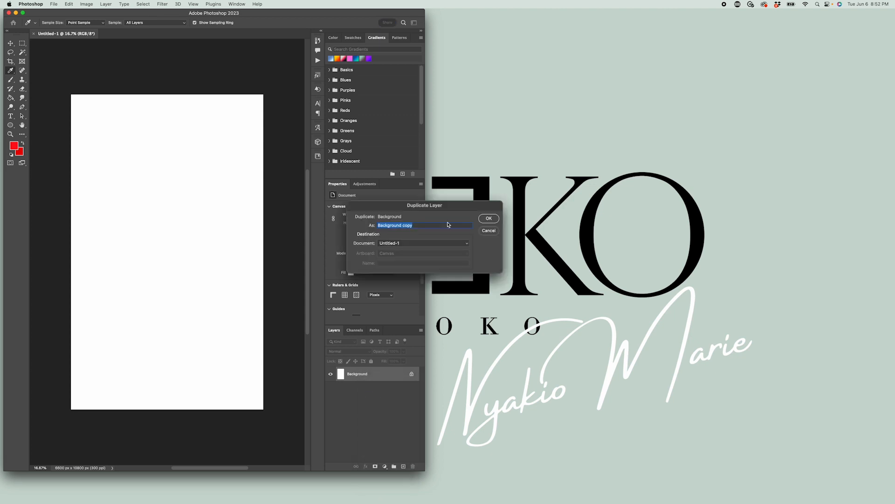
left_click(487, 218)
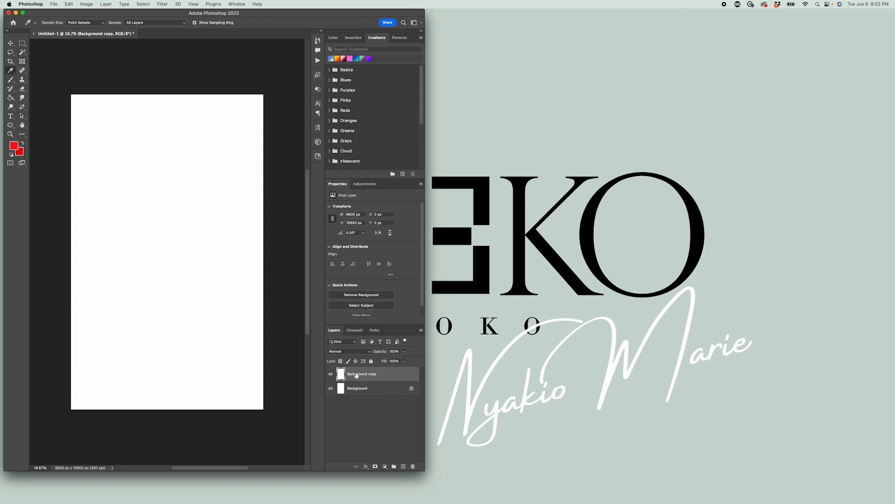
Step: Apply a teal Color Overlay in Normal mode at 100% opacity to the Background copy layer
right_click(356, 375)
left_click(372, 149)
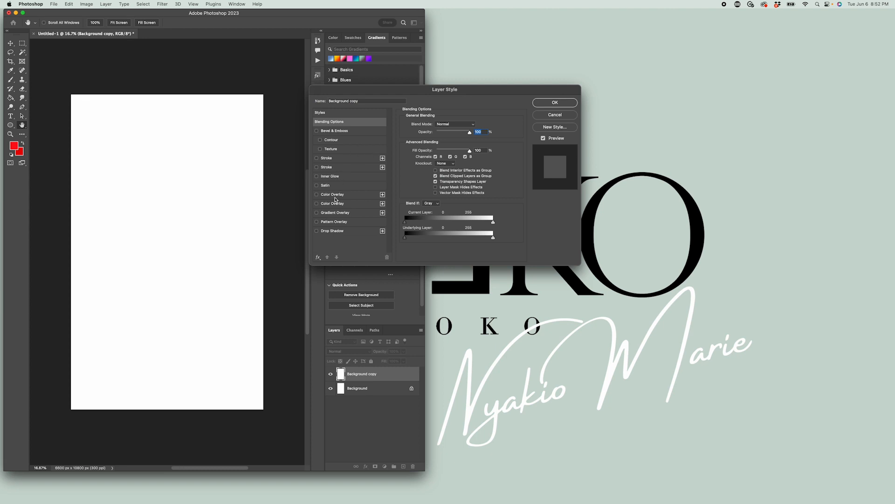
left_click(335, 196)
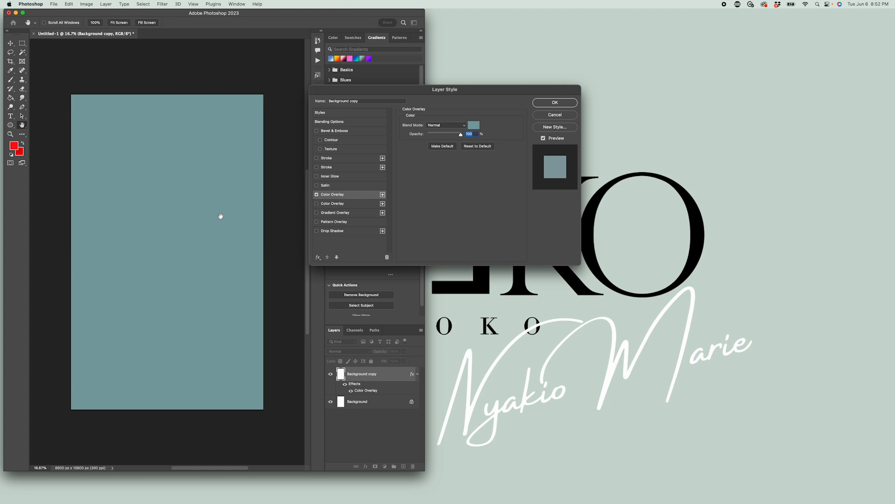
left_click(554, 103)
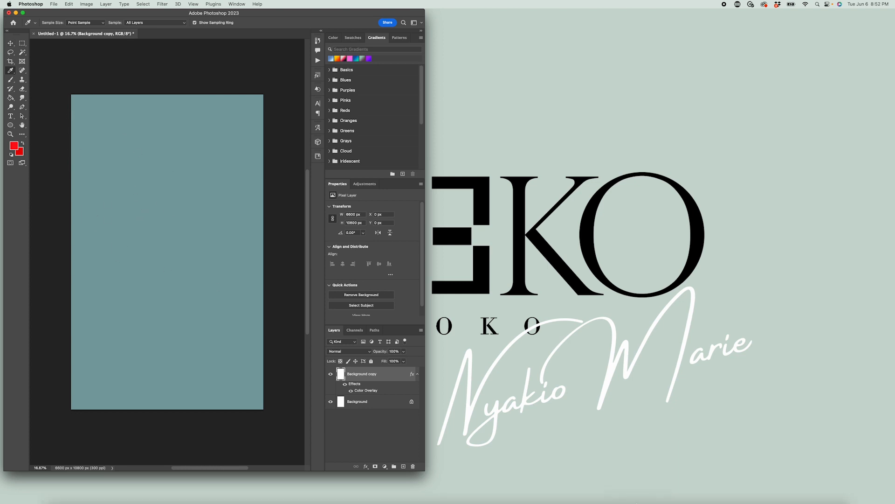
Step: Switch to Finder and place KeepforwardSis300.png from the BLACK EVERYTHING folder in the upper-left area of the canvas
mouse_move(638, 502)
left_click(822, 488)
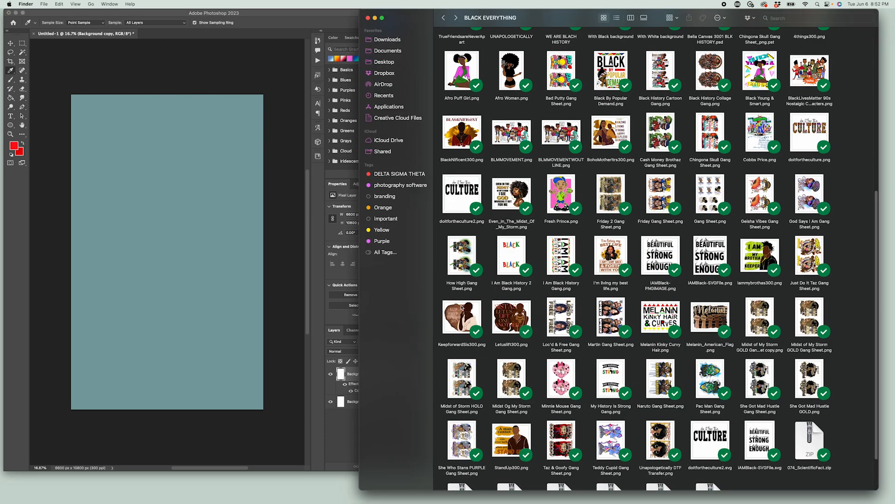
left_click_drag(463, 315, 123, 181)
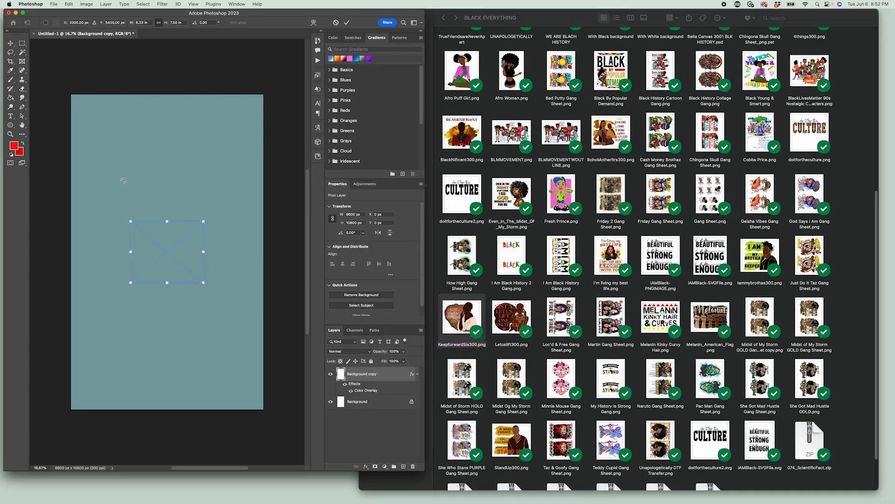
left_click_drag(177, 254, 126, 136)
Step: Show the placed design's width and height in inches while it is being transformed
right_click(140, 22)
left_click(150, 30)
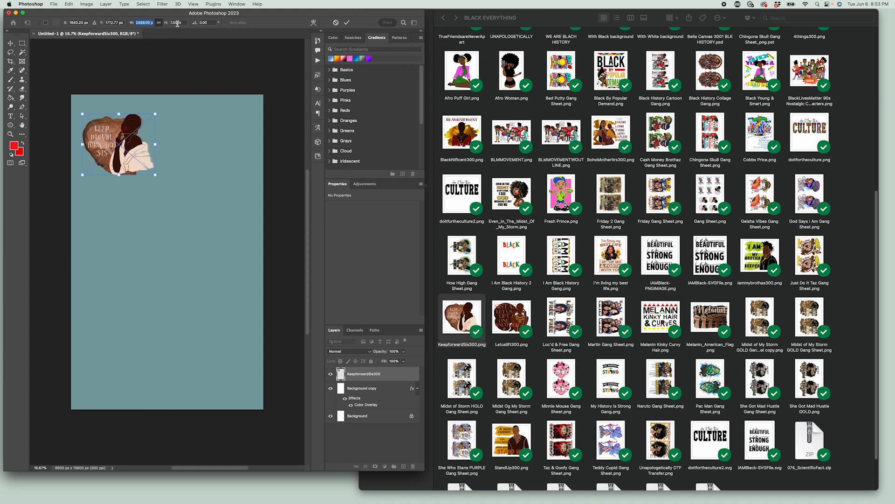
right_click(140, 23)
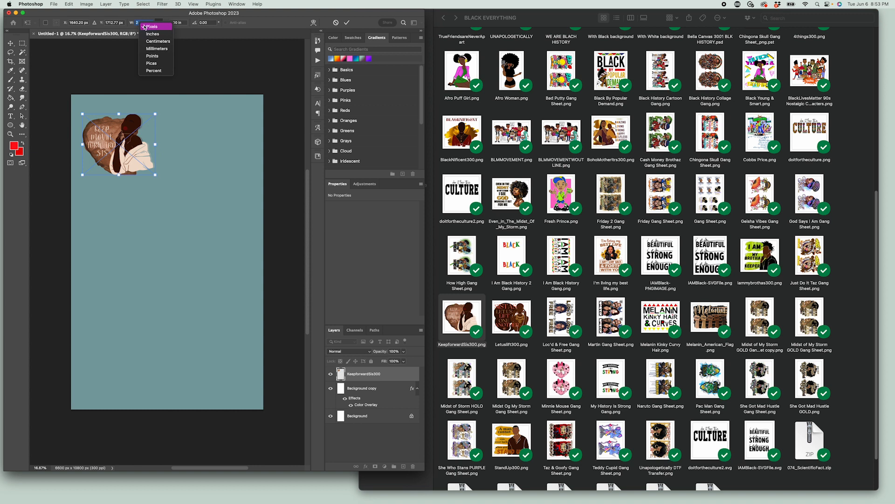
left_click(147, 34)
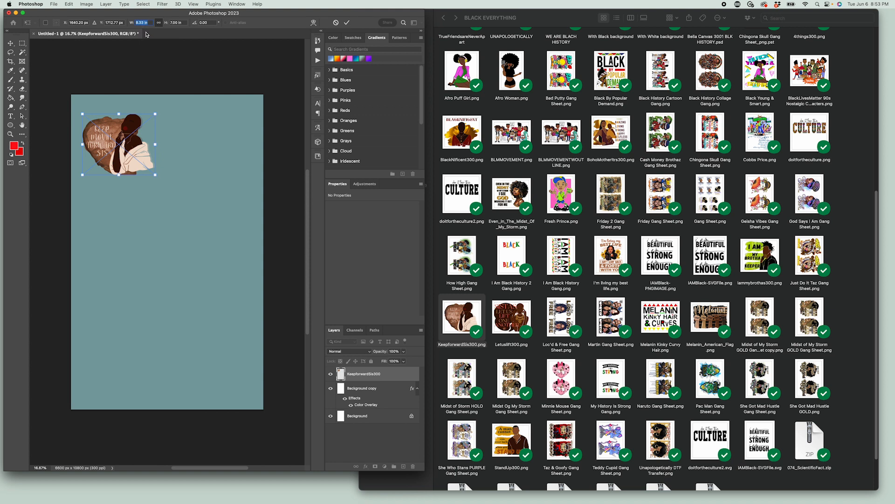
right_click(177, 23)
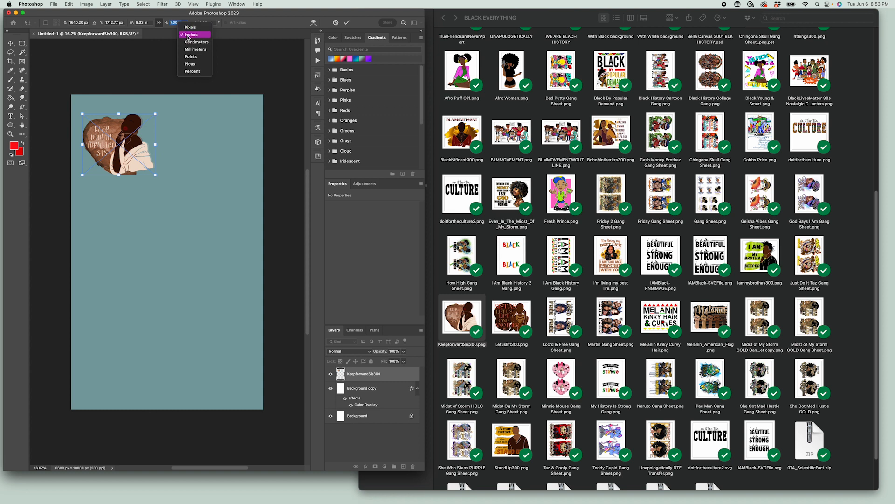
left_click(188, 36)
Step: Scale the KeepforwardSis300 design proportionally to a width of 12 inches
left_click(143, 22)
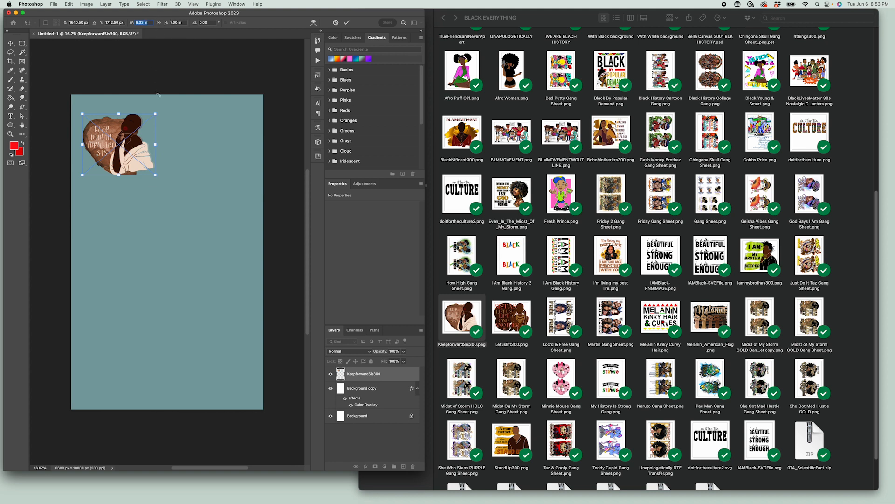
left_click(159, 22)
left_click(143, 23)
left_click_drag(144, 23, 133, 24)
type("12in")
key("Return")
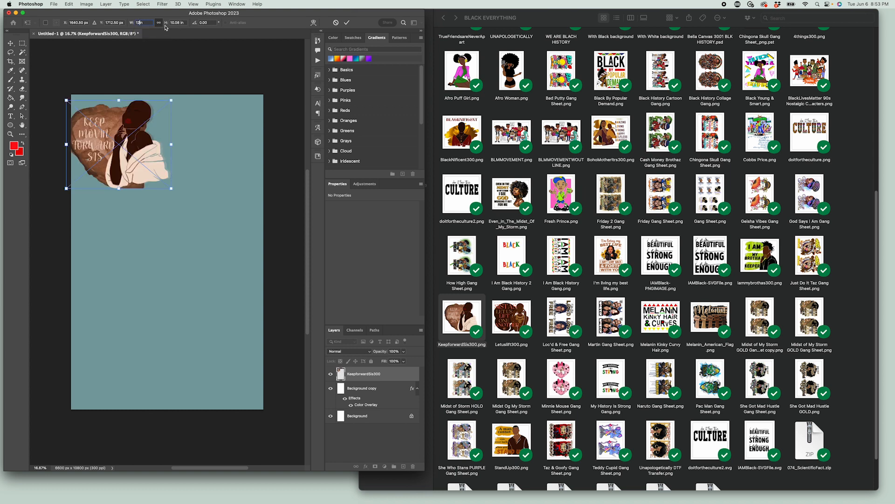
Step: Move the 12-inch design into the canvas's upper-left corner, nudge it slightly inward from the edges, and commit the placement
left_click_drag(138, 125, 143, 115)
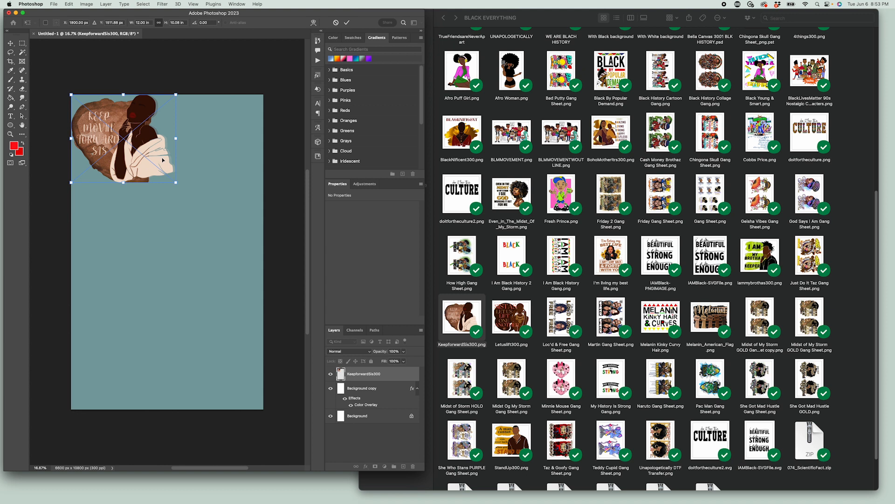
key("Down")
key("Down")
key("Down")
key("Right")
key("Right")
key("Right")
key("Return")
key("i")
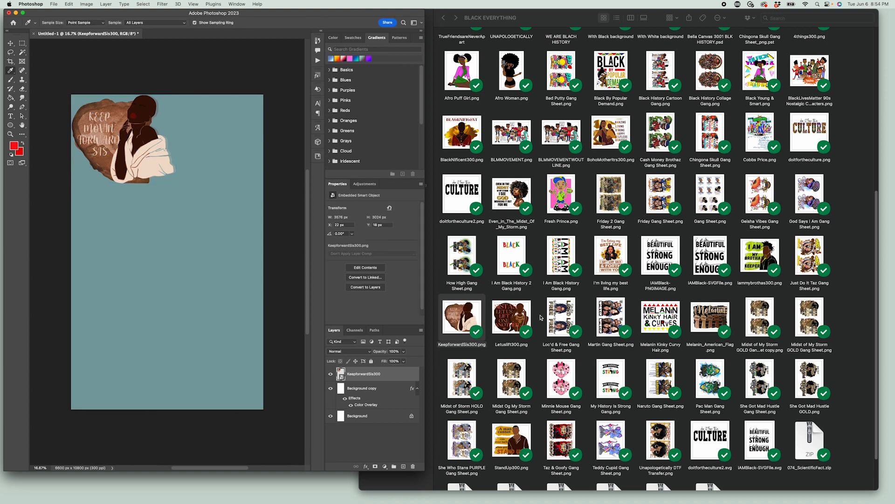
Step: Place Letuslift300.png at 10 inches wide in the canvas's upper-right corner, beside the KeepforwardSis300 design
left_click_drag(509, 318, 212, 155)
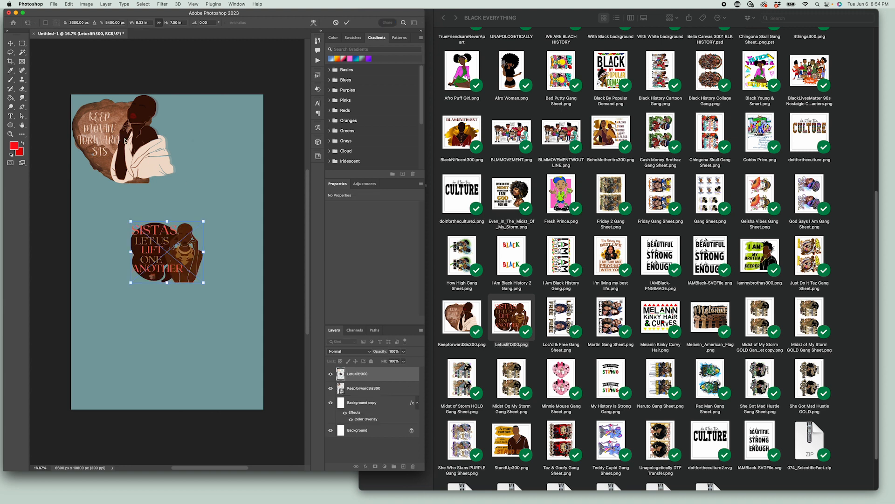
left_click_drag(166, 257, 218, 144)
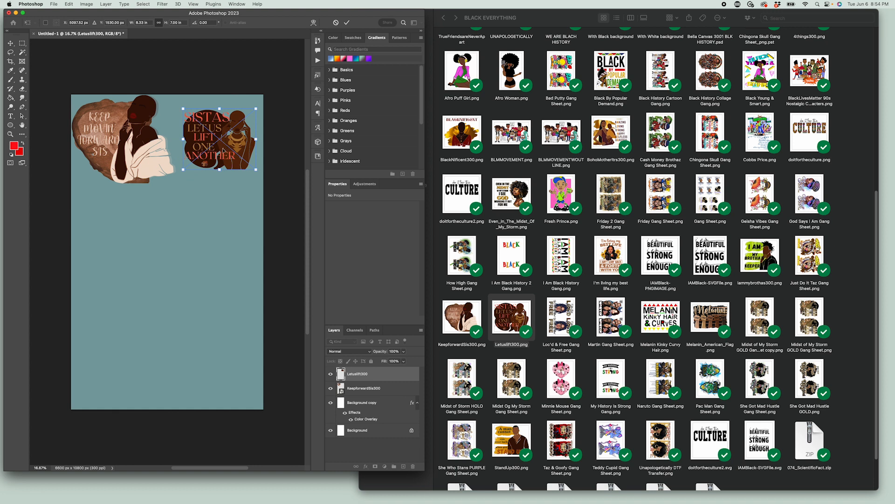
left_click(144, 23)
type("10in")
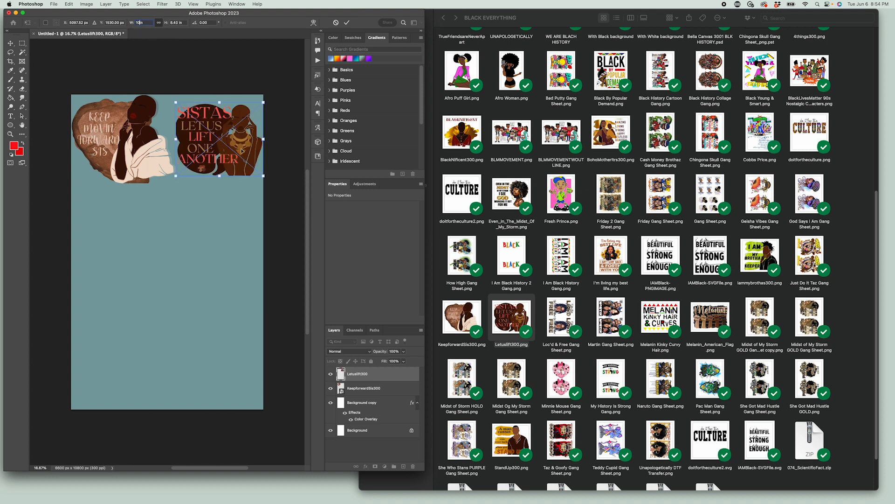
key("Return")
key("v")
left_click_drag(240, 142, 238, 134)
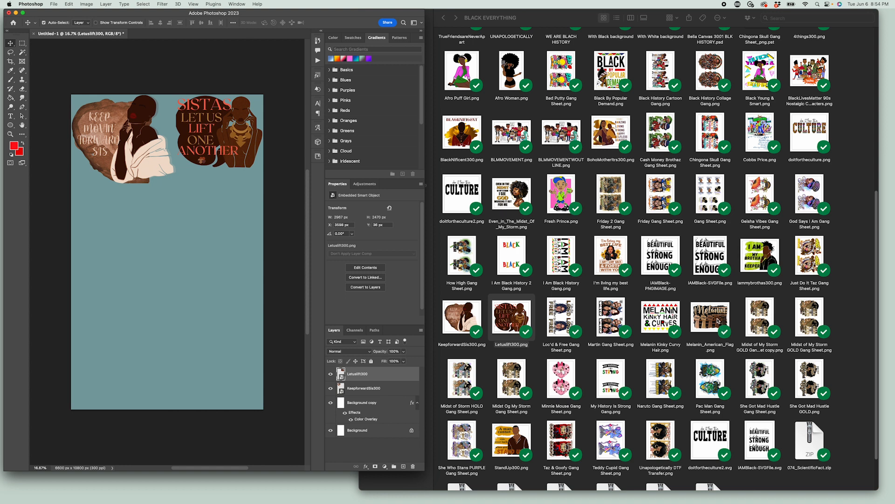
Step: Place Iammybrothas300.png at 4 inches wide directly below the Letuslift300 design
left_click_drag(760, 262, 137, 242)
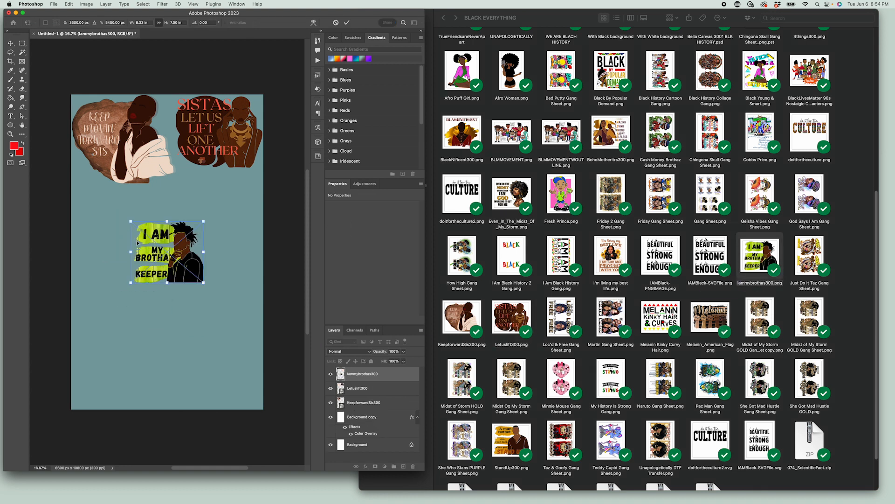
left_click(144, 22)
type("4in")
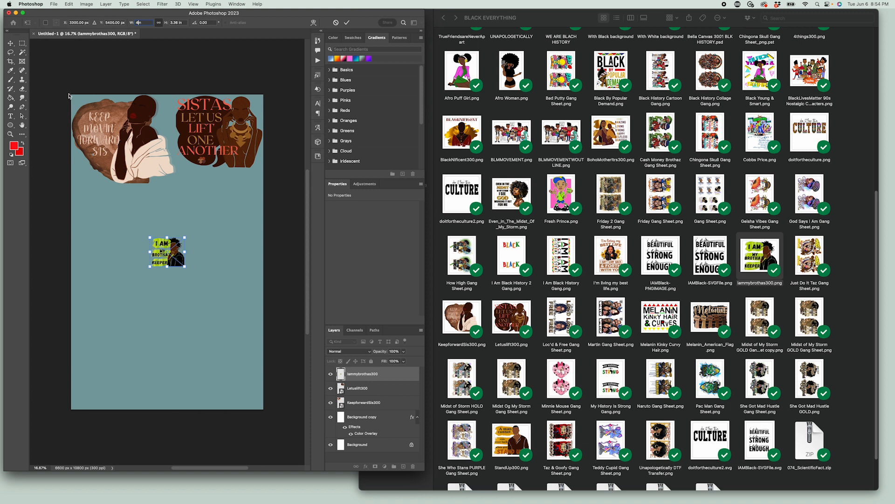
left_click(10, 43)
left_click_drag(174, 249, 208, 190)
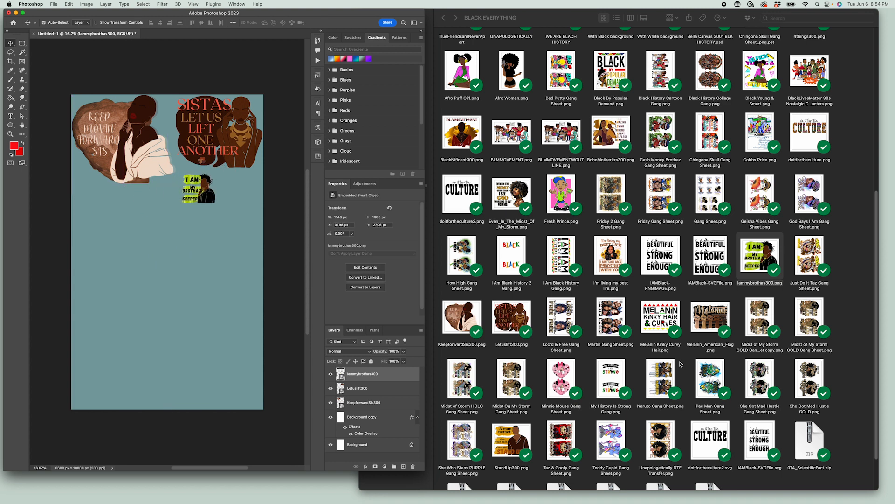
Step: Place StandUp300.png on the canvas and scale it proportionally to a width of 15 inches
left_click_drag(512, 441, 127, 263)
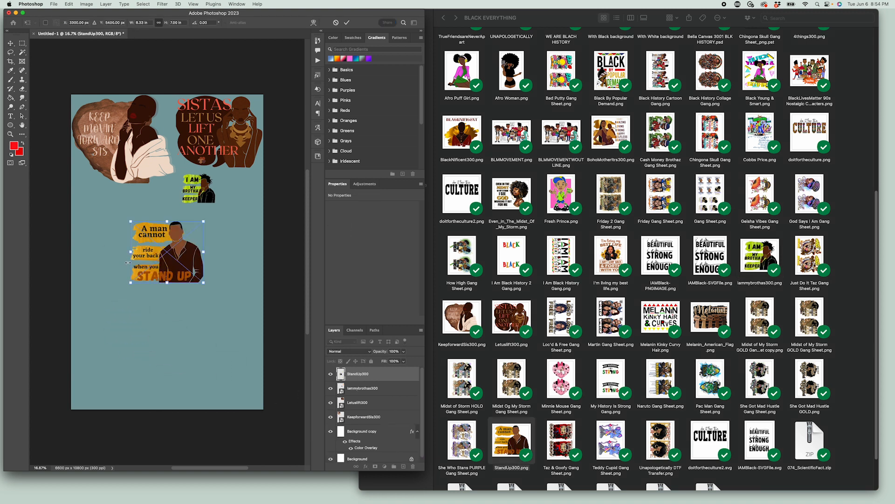
left_click(142, 22)
type("15")
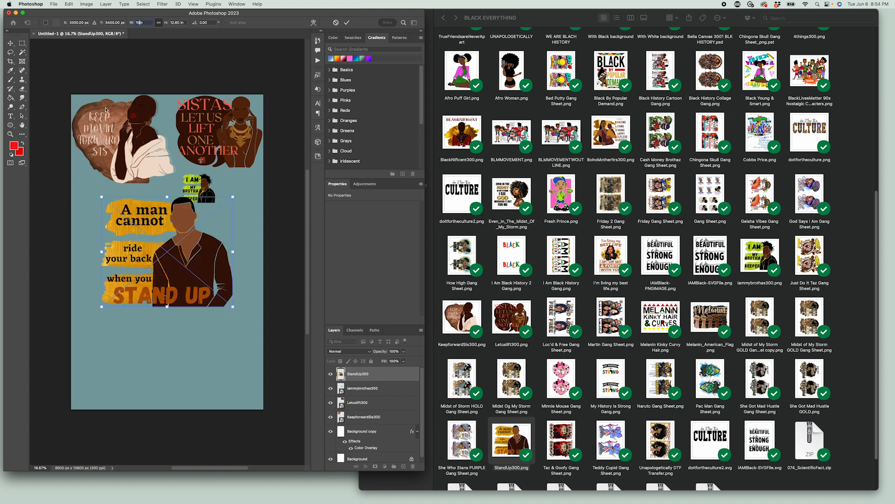
Step: Move the StandUp300 design into the canvas's lower-left corner, nudge it down to the canvas's bottom edge, and commit the placement
left_click_drag(210, 252, 181, 350)
key("Down")
key("Down")
key("Down")
key("Down")
key("Down")
key("Down")
key("Down")
key("Down")
key("Down")
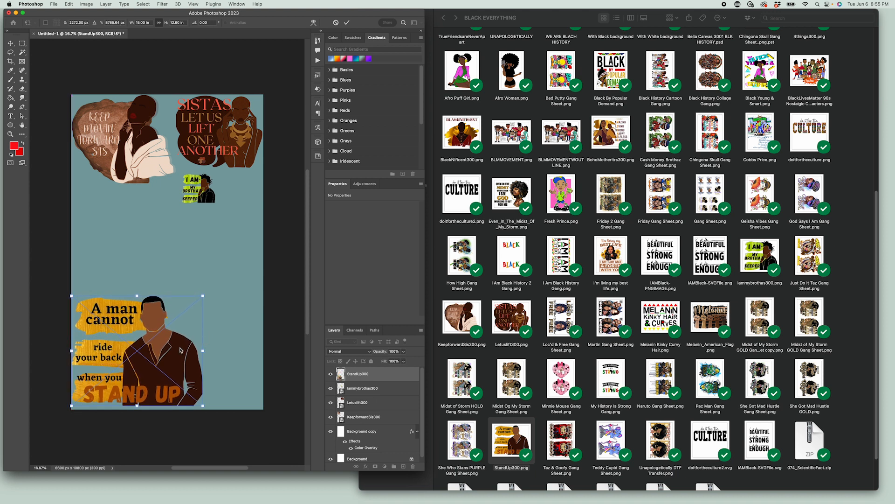
key("Down")
key("Down")
key("Down")
key("Down")
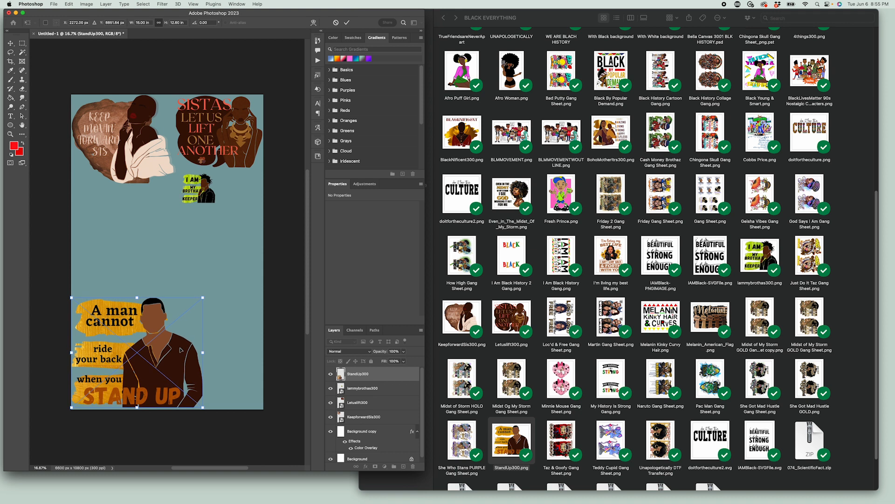
key("Down")
key("Down")
key("Down")
key("Down")
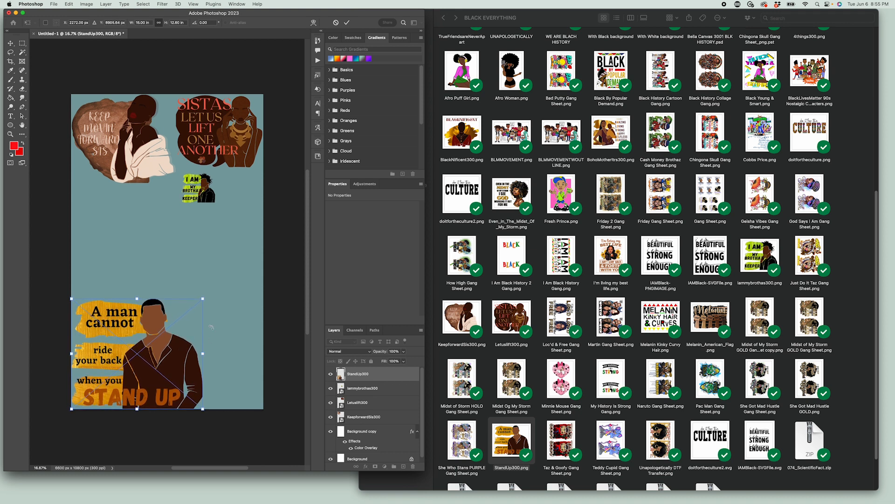
key("Return")
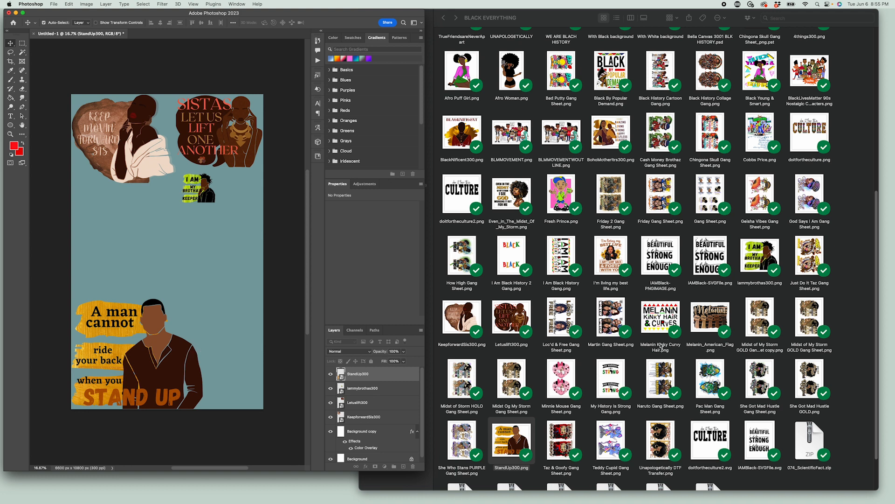
Step: Place Even_In_The_Midst_Of_My_Storm.png directly below the KeepforwardSis300 design, scaled to about 11.8 inches wide
left_click_drag(511, 194, 159, 231)
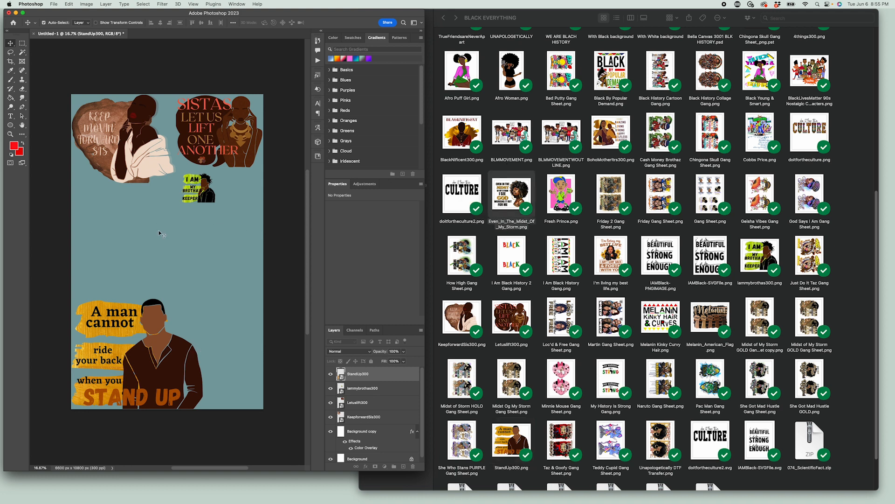
left_click_drag(201, 279, 236, 306)
left_click_drag(221, 262, 162, 220)
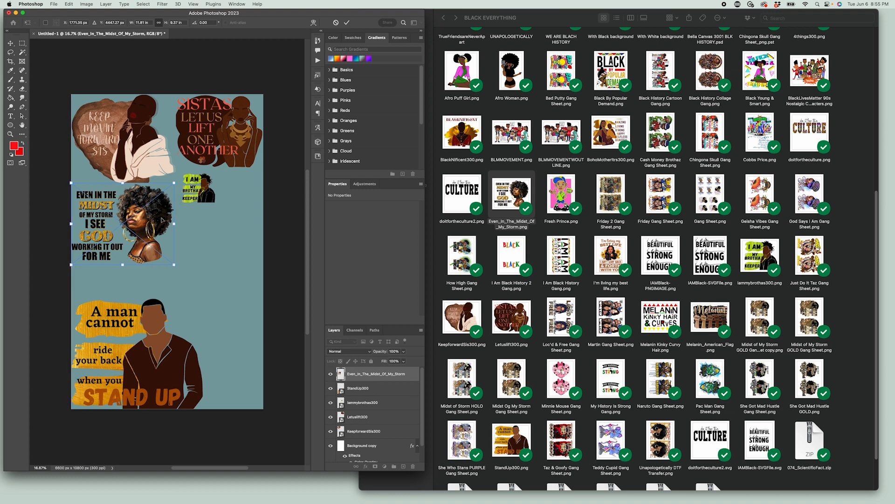
key("Return")
Step: Place I'm living my best life.png in the canvas's lower-right corner beside StandUp300, scaled to about 8.4 inches wide
left_click_drag(616, 257, 232, 376)
left_click_drag(233, 336, 233, 322)
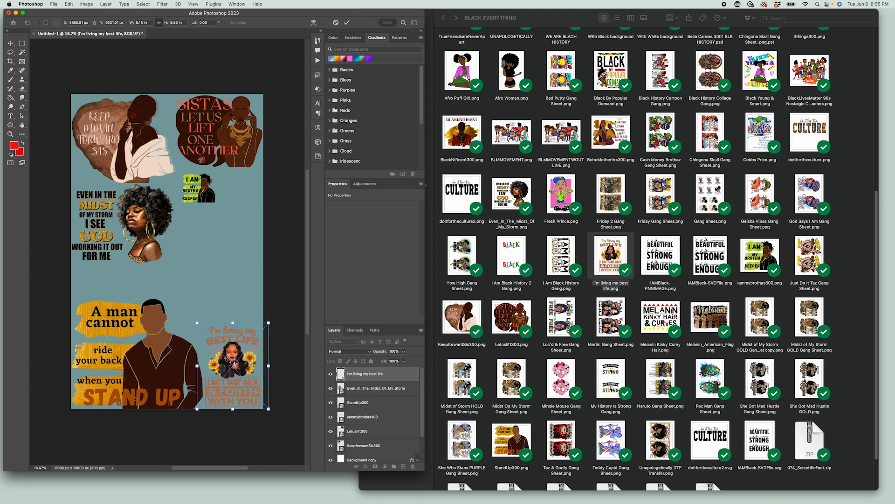
left_click_drag(235, 362, 237, 362)
left_click_drag(234, 323, 234, 321)
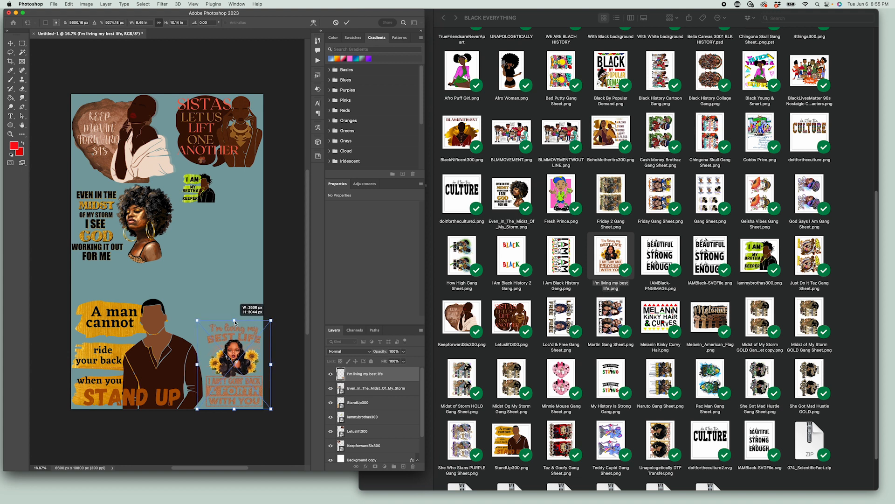
left_click_drag(237, 368, 234, 372)
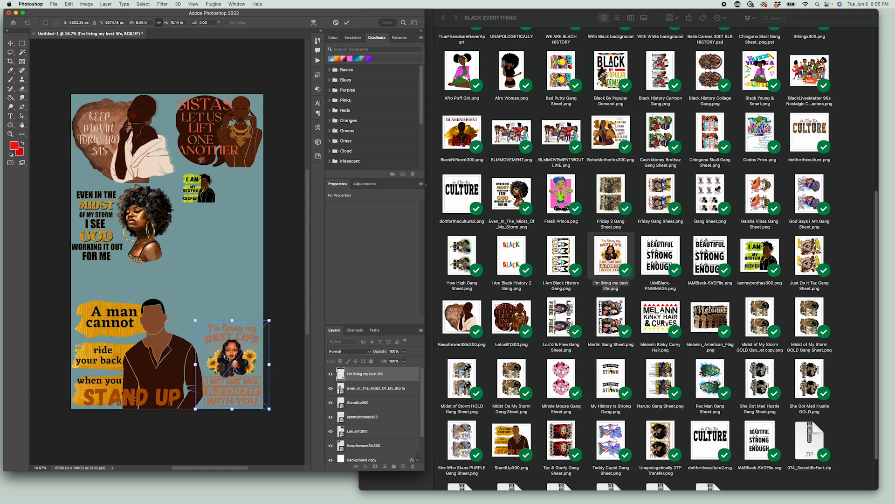
key("Return")
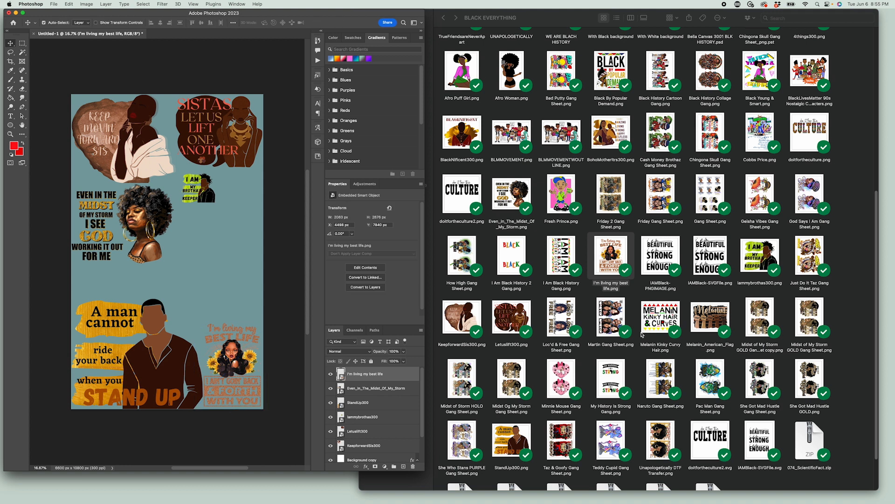
Step: Place BLMMOVEMENTWOUTLINE.png directly above the I'm living my best life design, along the canvas's right edge
left_click_drag(562, 132, 214, 283)
left_click_drag(180, 256, 225, 295)
key("Return")
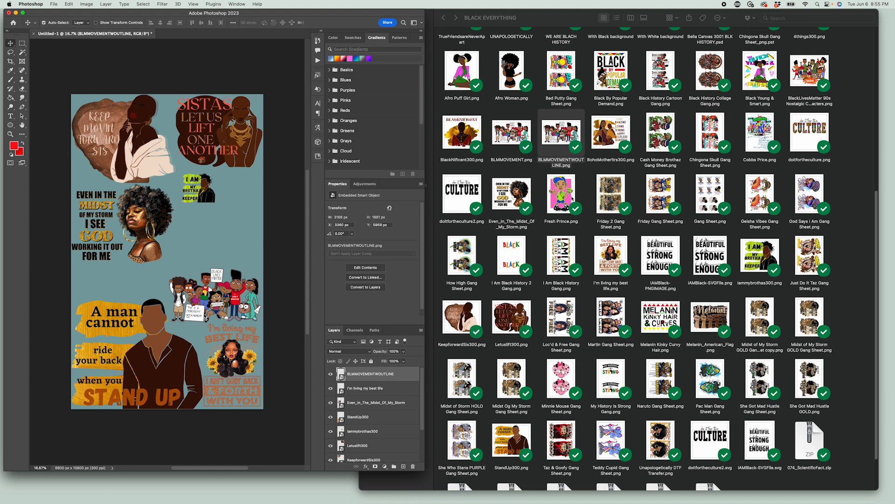
Step: Move the Iammybrothas300 design into the gap above StandUp300 at the canvas's left edge and place a duplicate beside it
left_click_drag(202, 186, 99, 259)
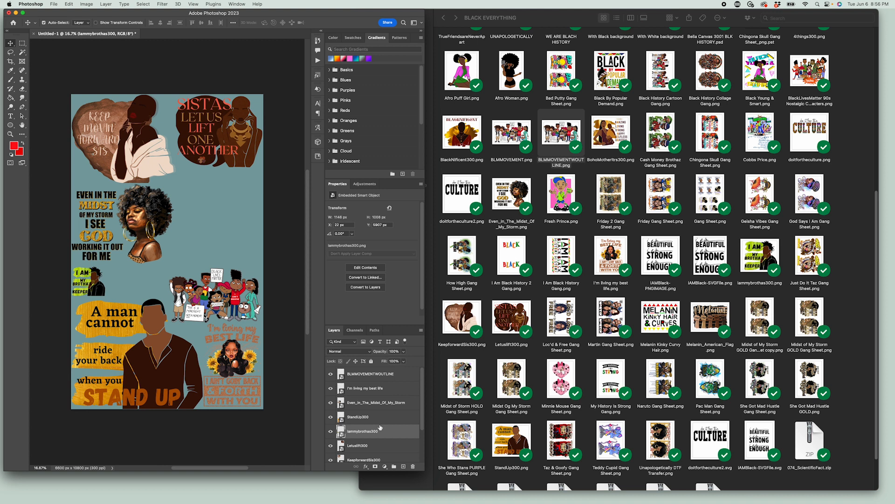
right_click(354, 433)
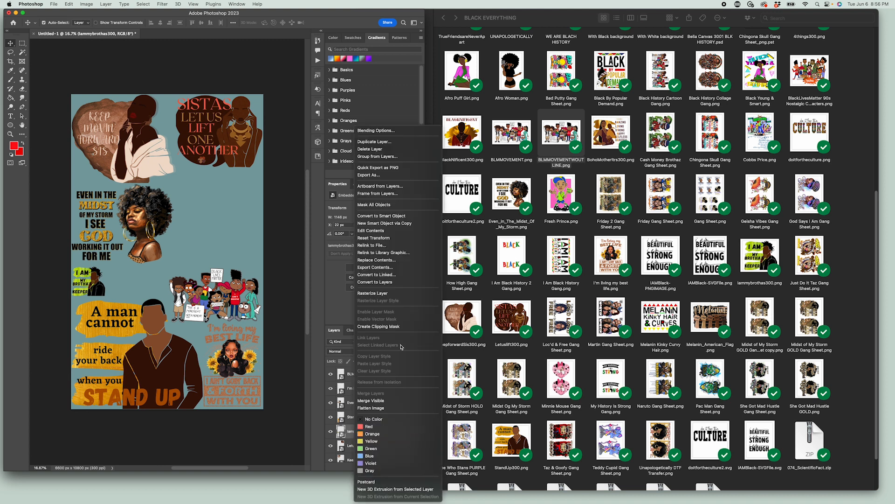
left_click(372, 142)
left_click(487, 213)
left_click_drag(95, 279, 132, 283)
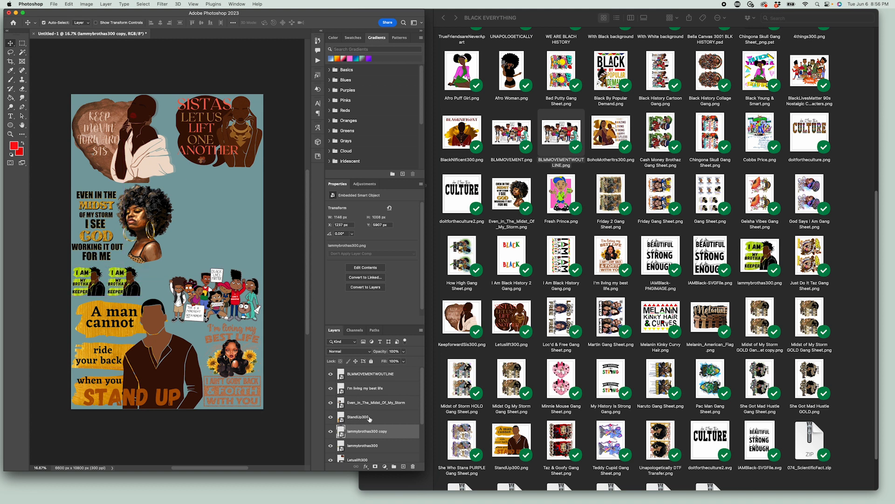
Step: Duplicate the Iammybrothas300 copy again, scale the duplicate down slightly, and fit it between the second copy and the BLMMOVEMENTWOUTLINE design
right_click(359, 435)
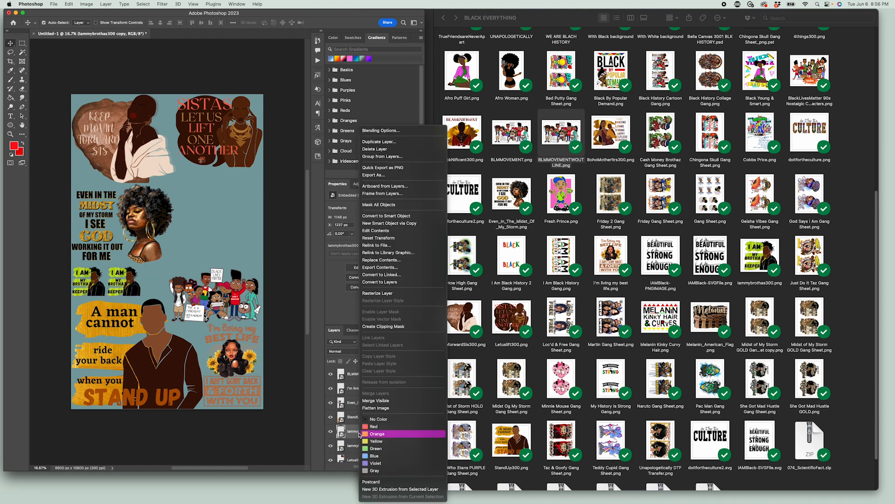
left_click(376, 142)
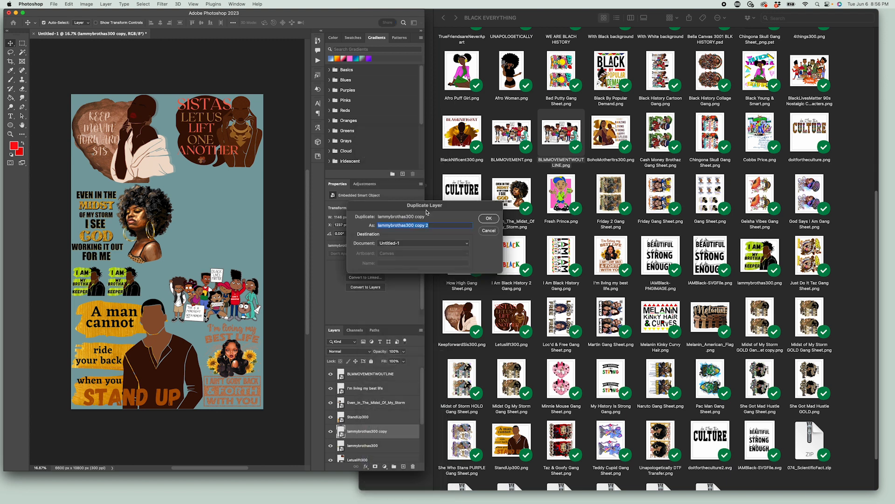
left_click(488, 218)
left_click_drag(133, 285, 165, 281)
key("super+t")
left_click_drag(175, 267, 163, 283)
key("Return")
Step: Place IAMBlack-PNGIMAGE.png in the open area between the Letuslift300 and BLMMOVEMENTWOUTLINE designs
left_click_drag(671, 259, 238, 223)
key("Return")
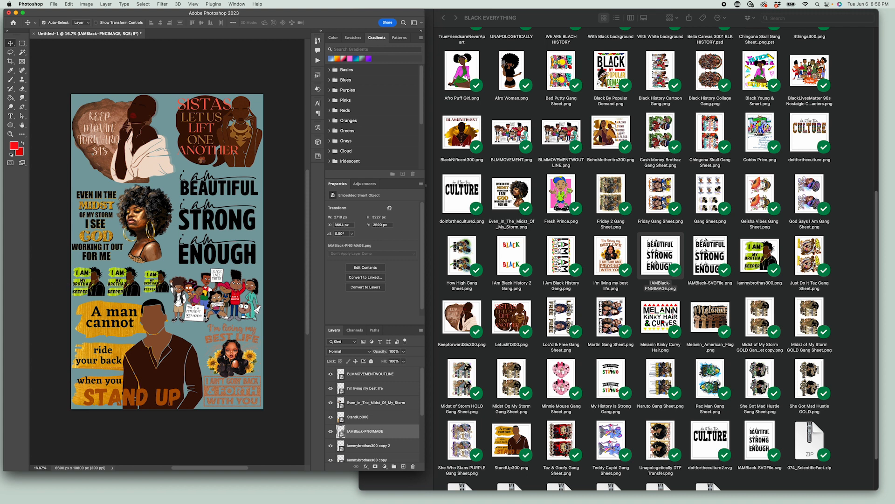
Step: Hide the Background copy and Background layers to leave the designs on transparency
left_click_drag(423, 384, 423, 431)
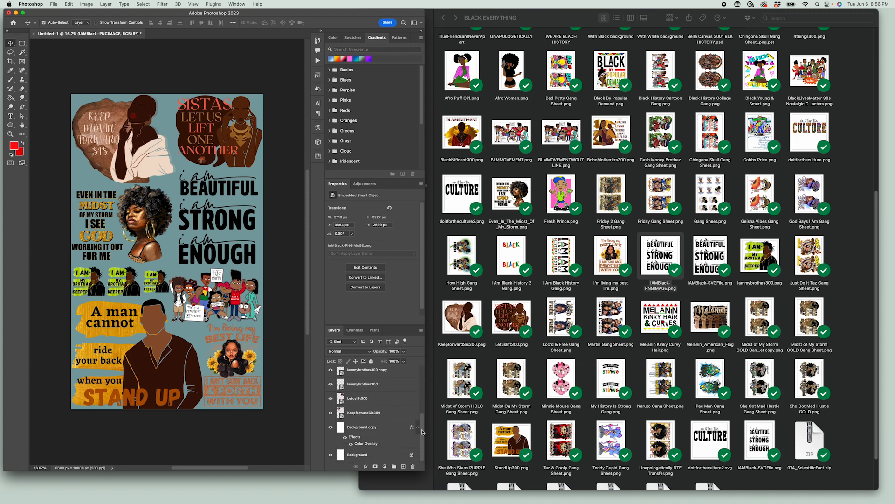
left_click(330, 427)
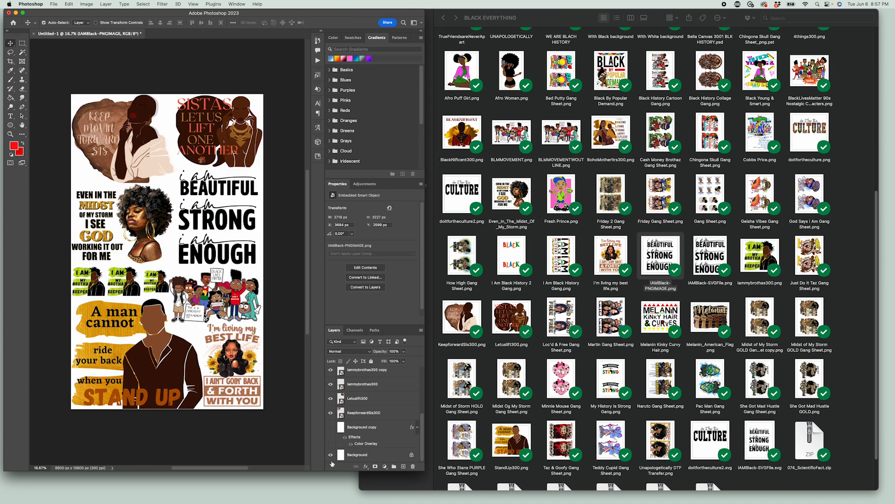
left_click(331, 455)
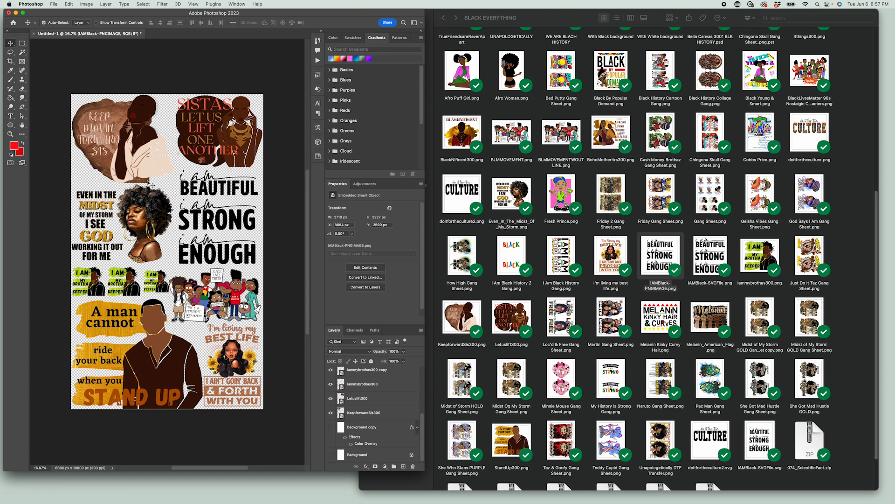
Step: Save a copy of the gang sheet to the Desktop as a PNG named kioko 36, with the Large file size option
left_click(54, 4)
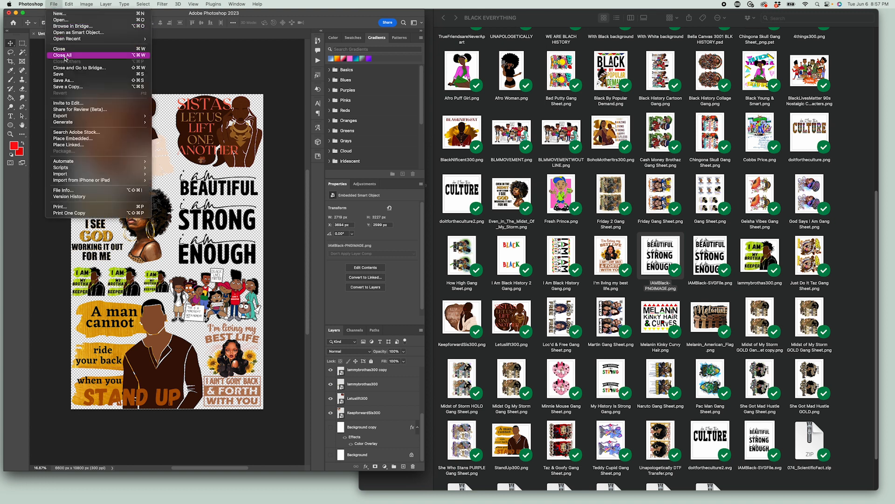
left_click(70, 87)
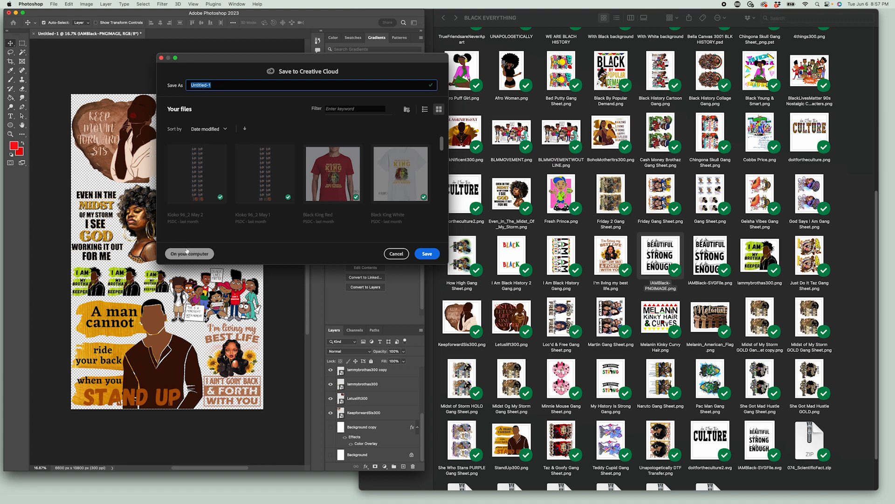
left_click(189, 255)
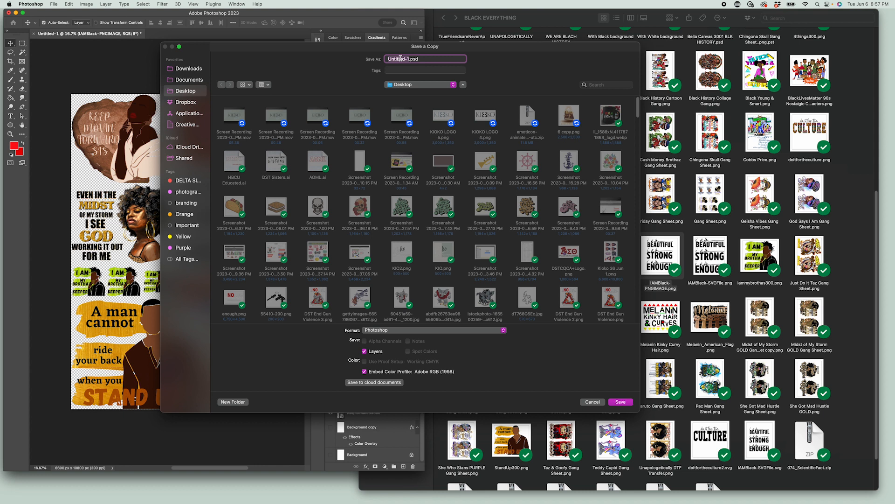
type("kioko 36")
left_click(391, 330)
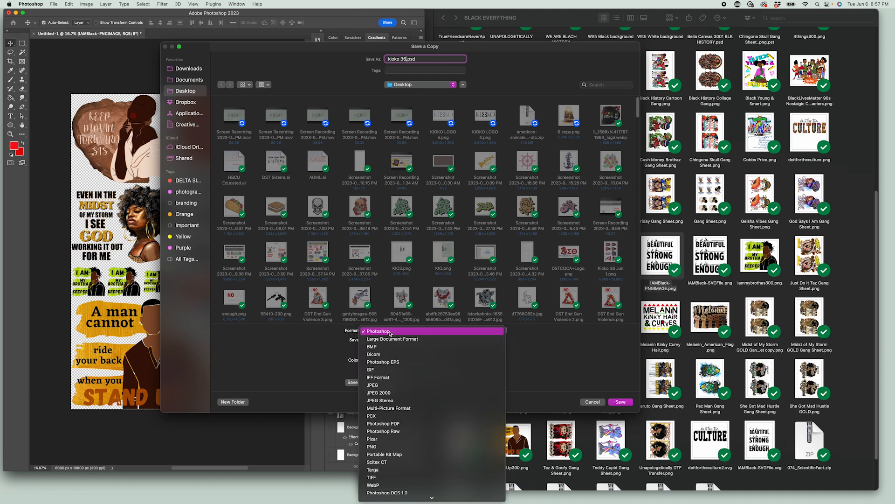
left_click(398, 449)
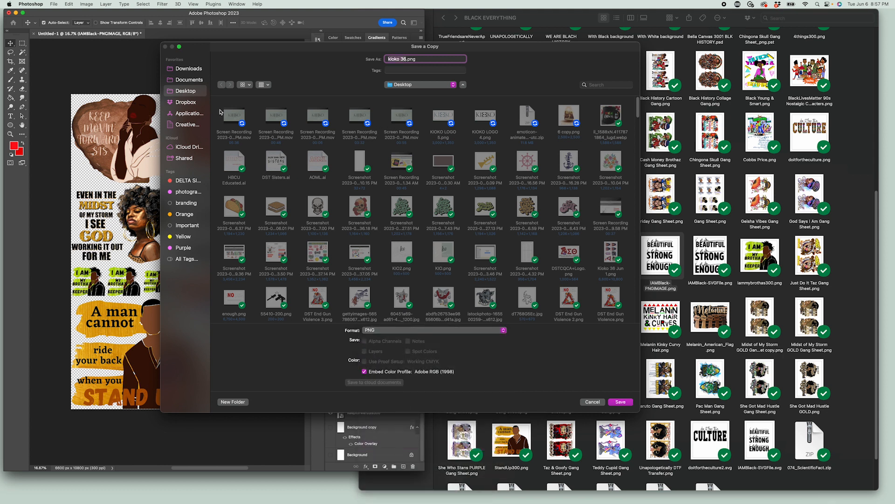
left_click(613, 403)
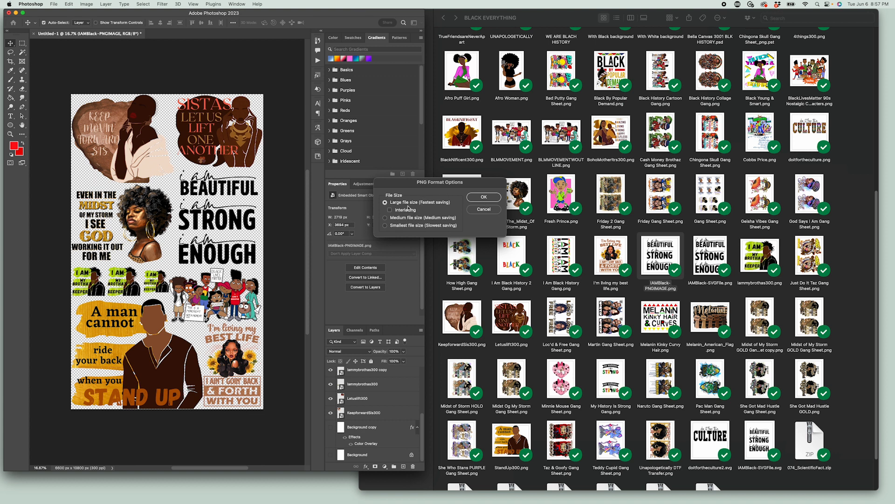
left_click(483, 198)
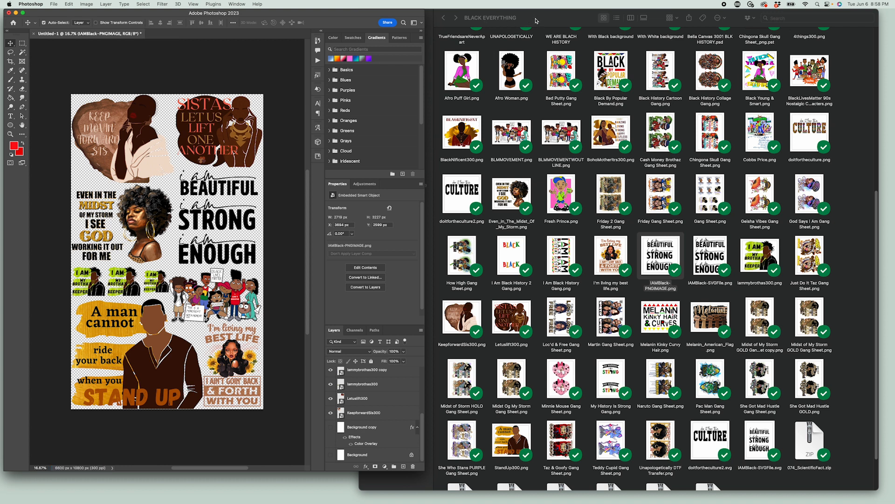
Step: Minimize the BLACK EVERYTHING folder window and inspect the exported kioko 36.png in Preview at larger and smaller window sizes
left_click(541, 18)
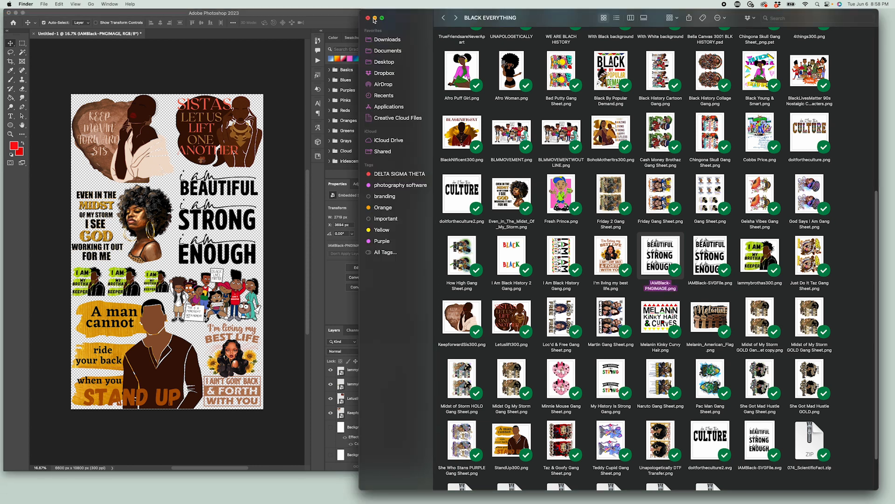
left_click(375, 18)
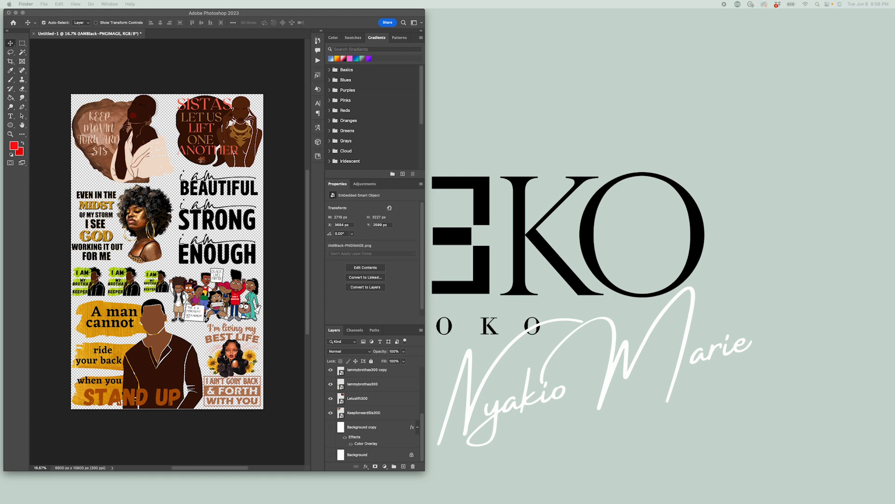
left_click_drag(664, 98, 434, 18)
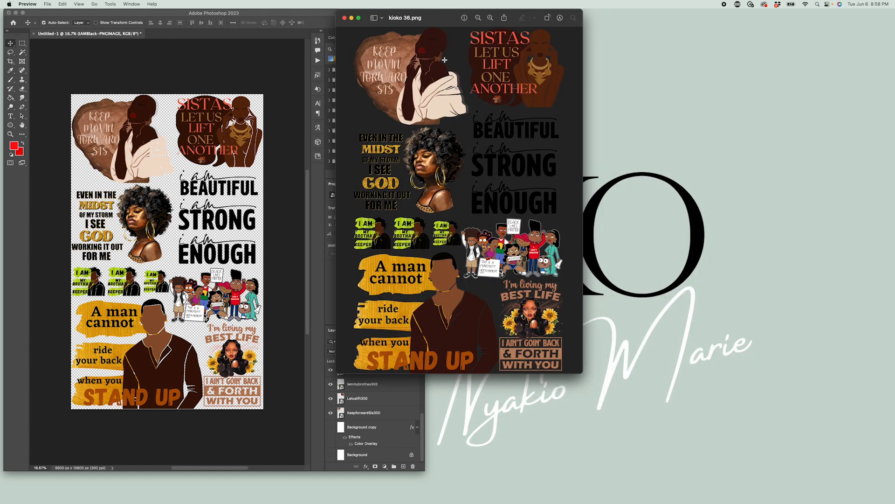
left_click_drag(587, 380, 727, 482)
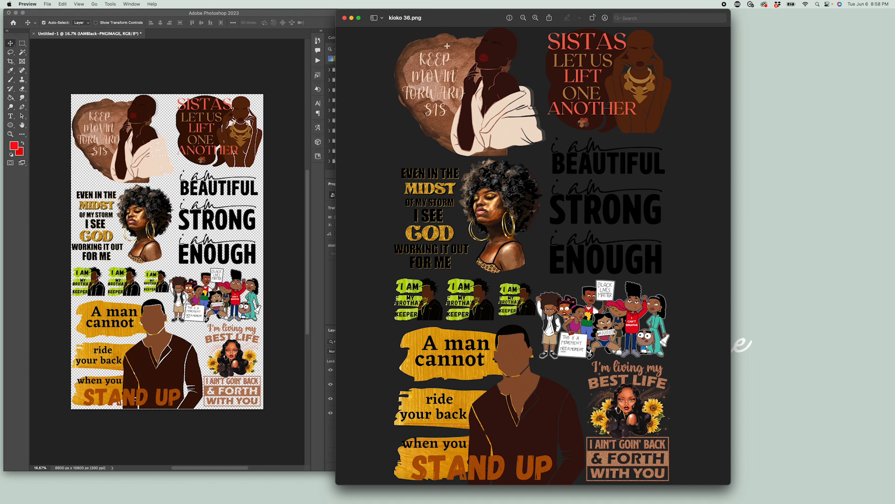
mouse_move(456, 23)
left_mouse_down()
mouse_move(489, 19)
mouse_move(405, 28)
mouse_move(441, 26)
left_mouse_up()
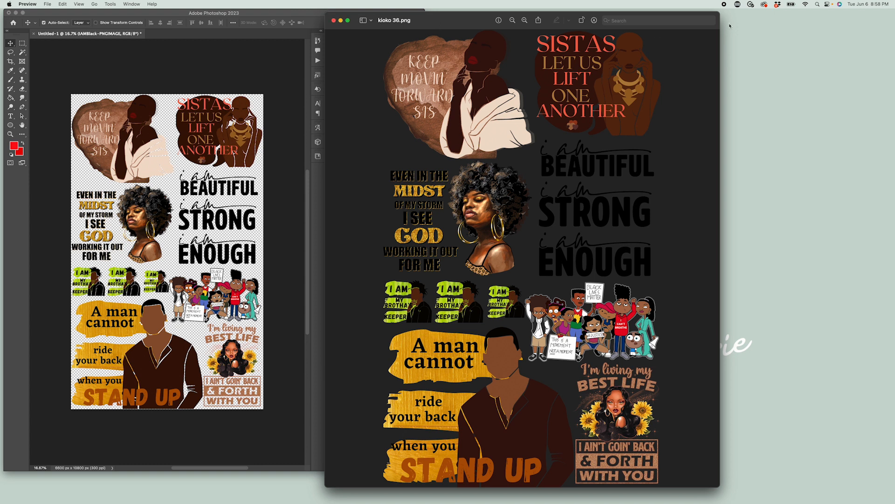
left_click_drag(718, 15, 582, 152)
left_click_drag(446, 166, 400, 18)
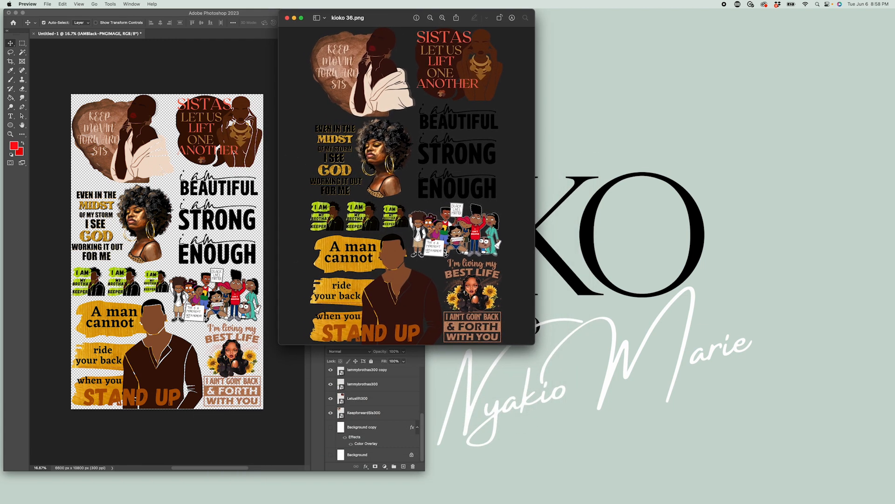
Step: Switch to Safari and open the kiokoclothingco.com website
mouse_move(354, 501)
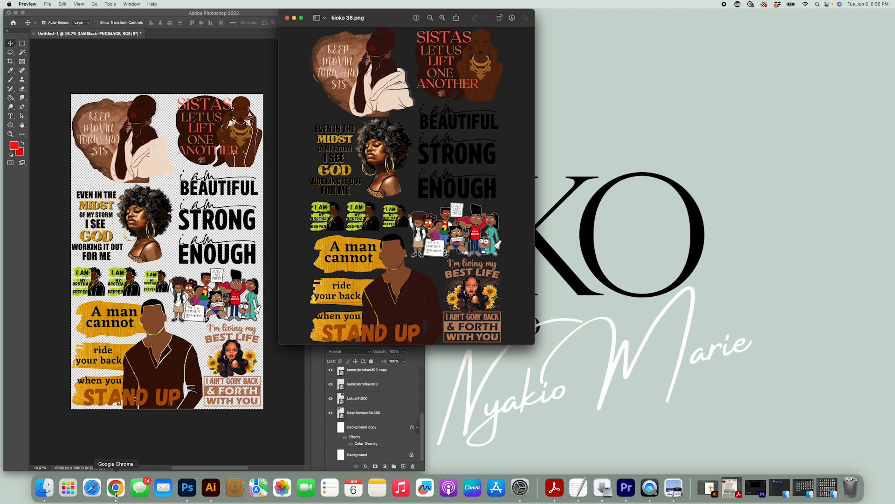
left_click(91, 493)
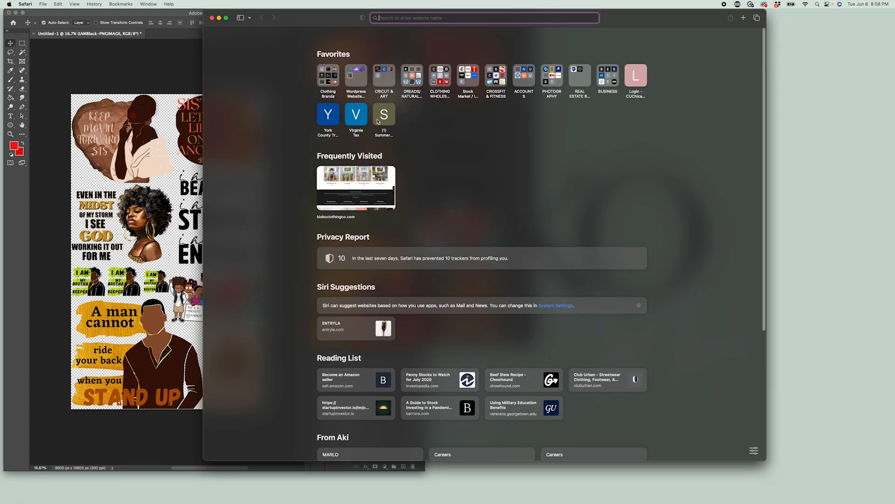
type("kiokoclothingco.com")
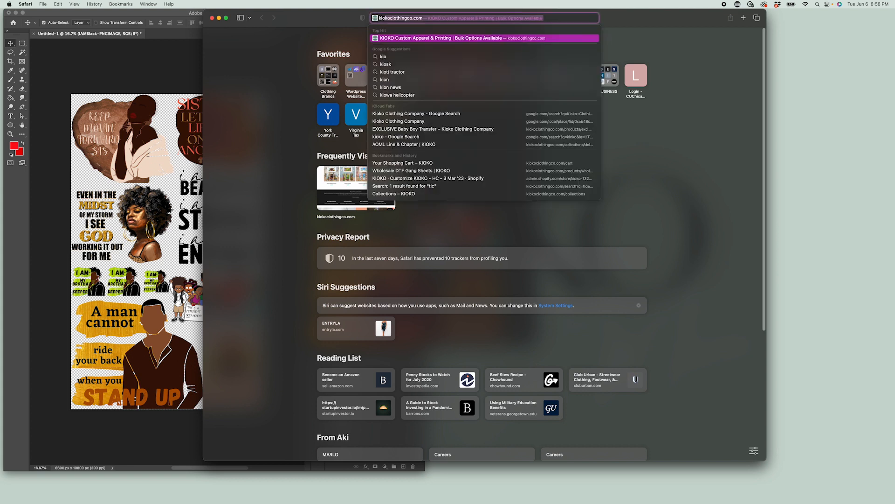
key("Return")
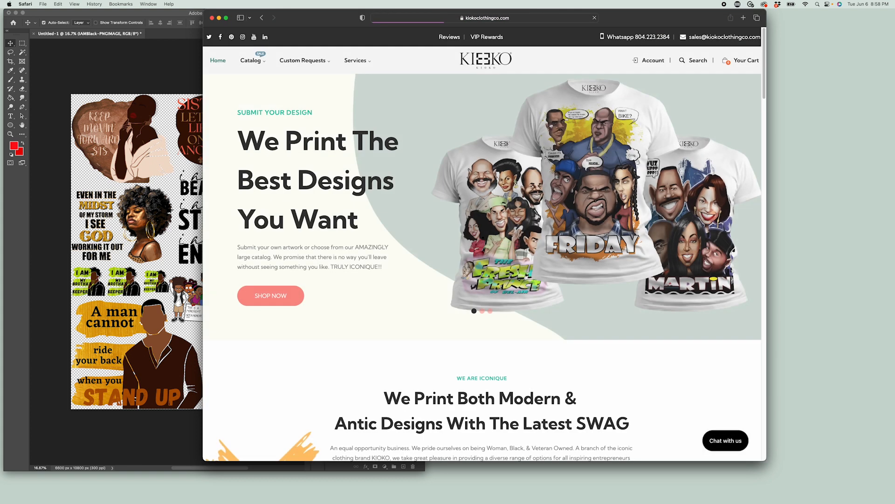
Step: Open the DTF Gang Sheets page under custom products, choose the 22 x 36 inch size and tick the artwork acknowledgement
mouse_move(284, 61)
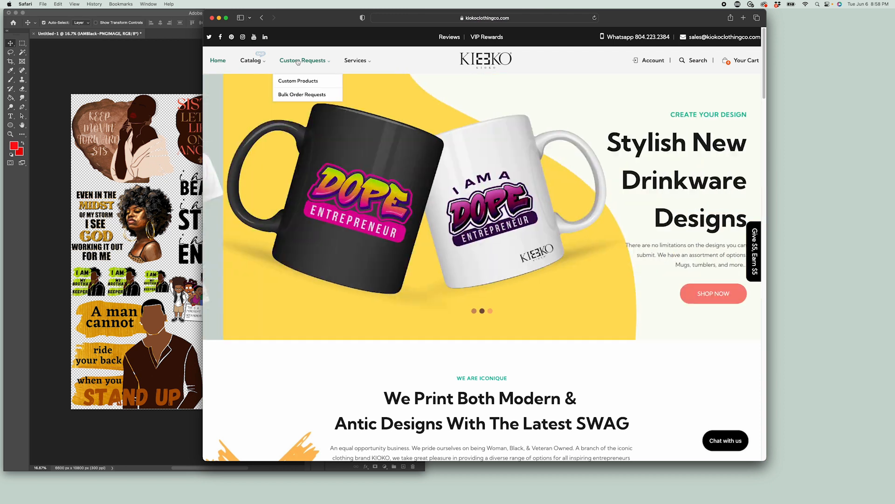
mouse_move(299, 81)
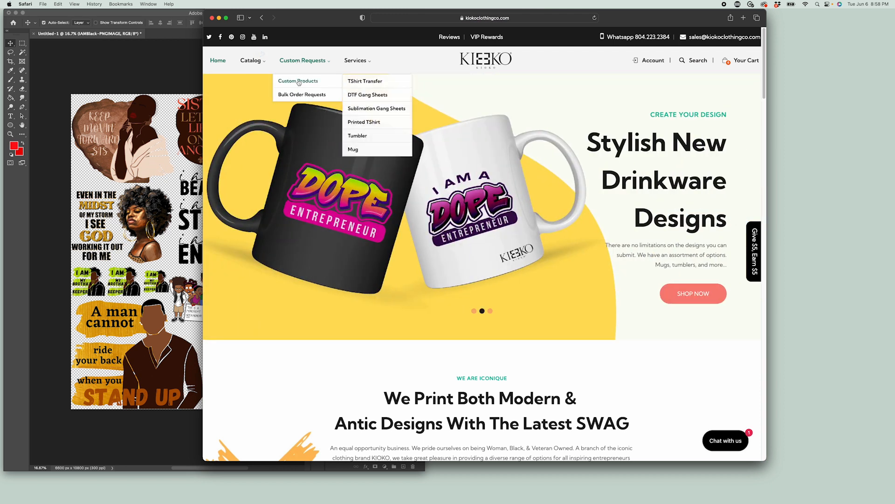
left_click(358, 96)
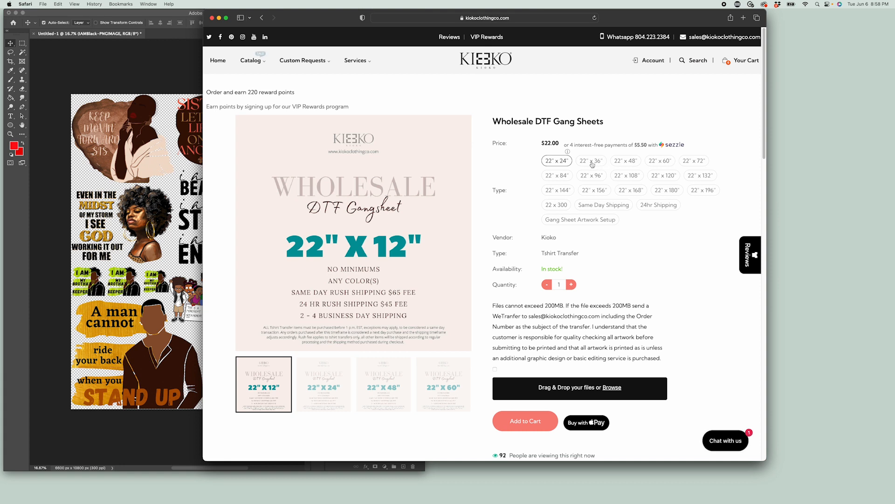
left_click(591, 165)
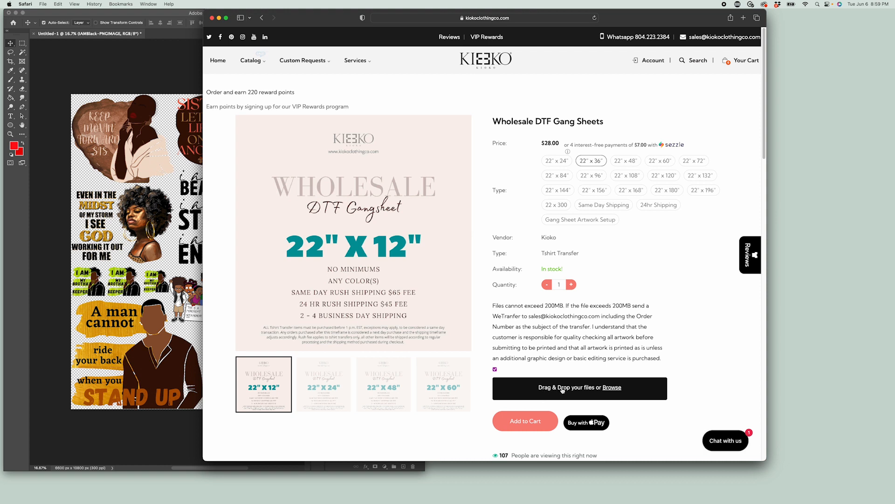
Step: Upload kioko 36.png from the Desktop as the gang sheet artwork and add the product to the cart
left_click(563, 390)
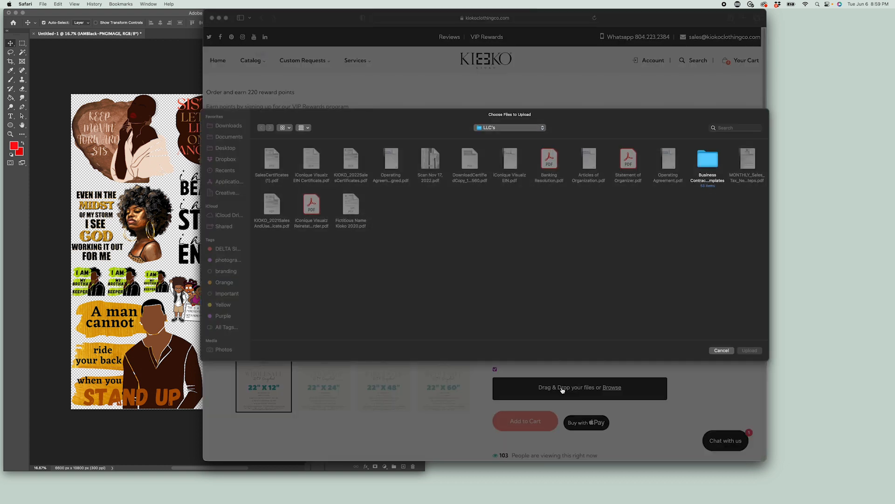
left_click(224, 149)
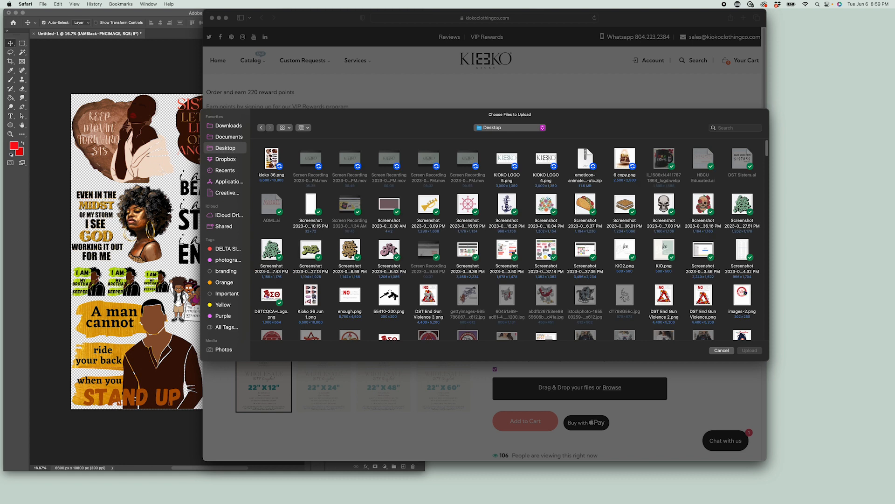
left_click(272, 158)
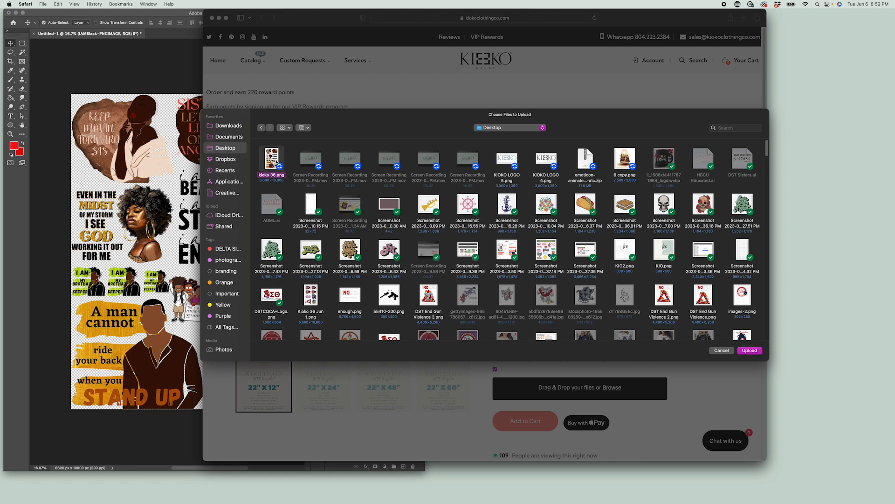
left_click(750, 350)
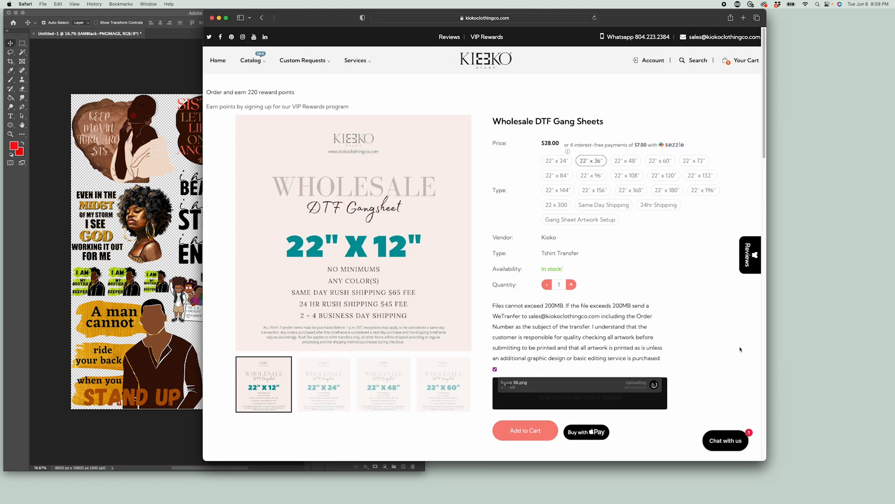
scroll(720, 348, "down", 5)
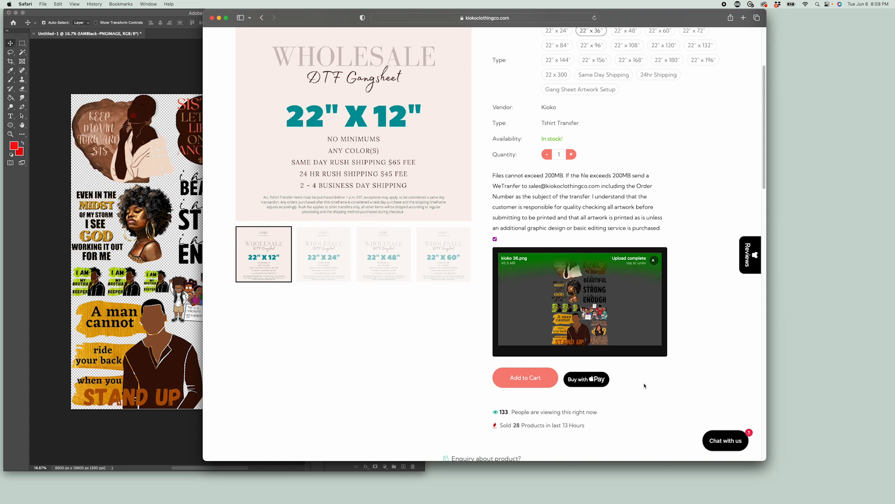
left_click(526, 379)
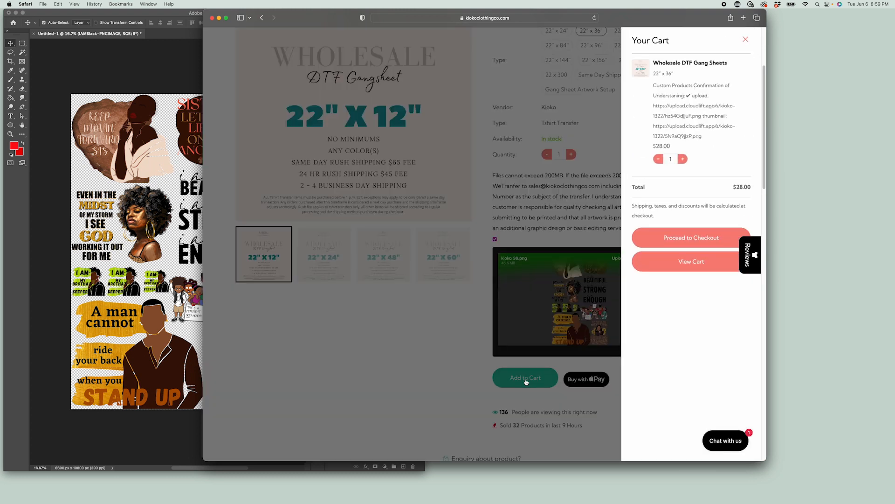